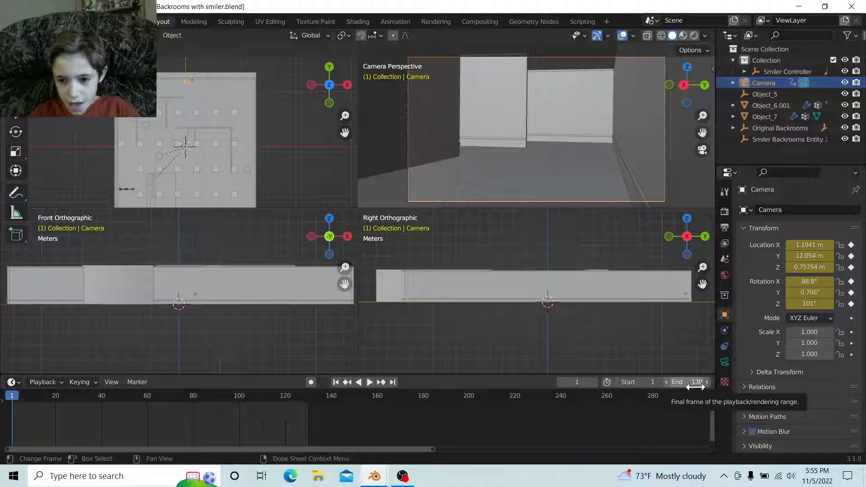
Set the end frame of the animation's playback range to 500.
{"action": "left_click", "coordinate": [682, 383]}
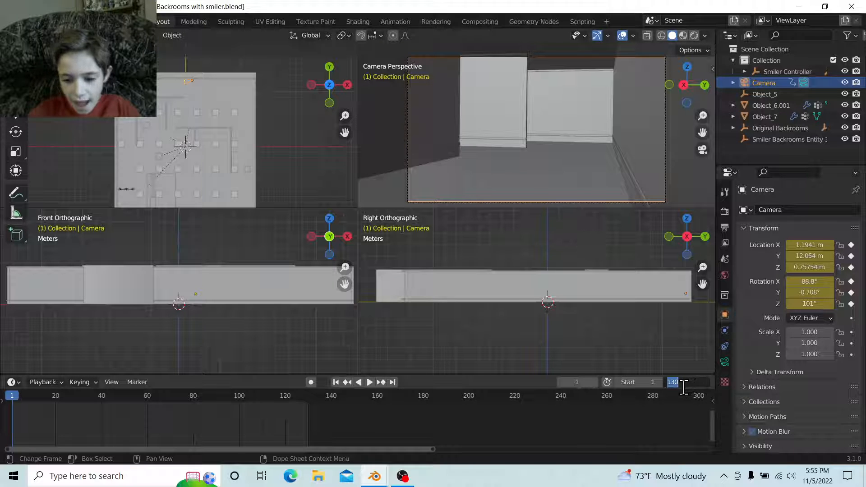
{"action": "key", "text": "BackSpace"}
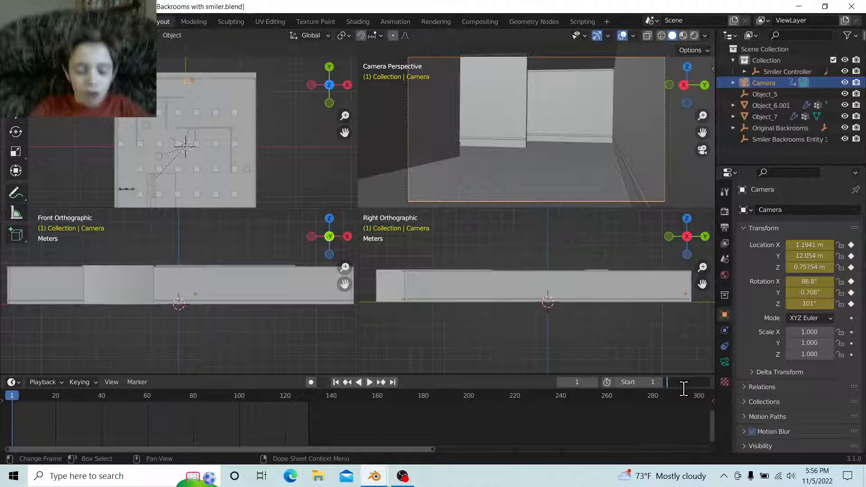
{"action": "type", "text": "45"}
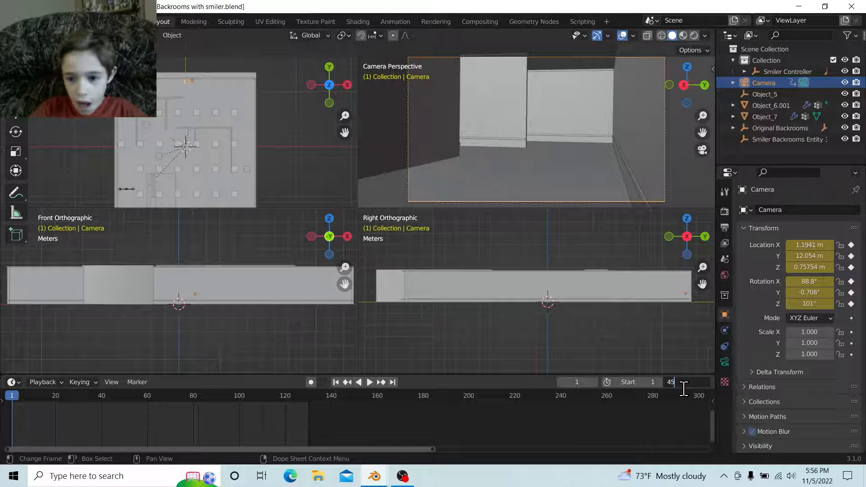
{"action": "key", "text": "BackSpace"}
{"action": "key", "text": "BackSpace"}
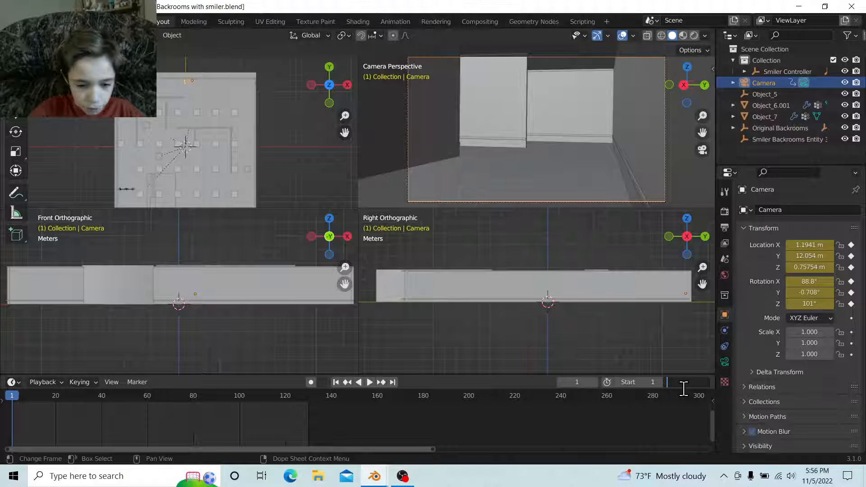
{"action": "type", "text": "500"}
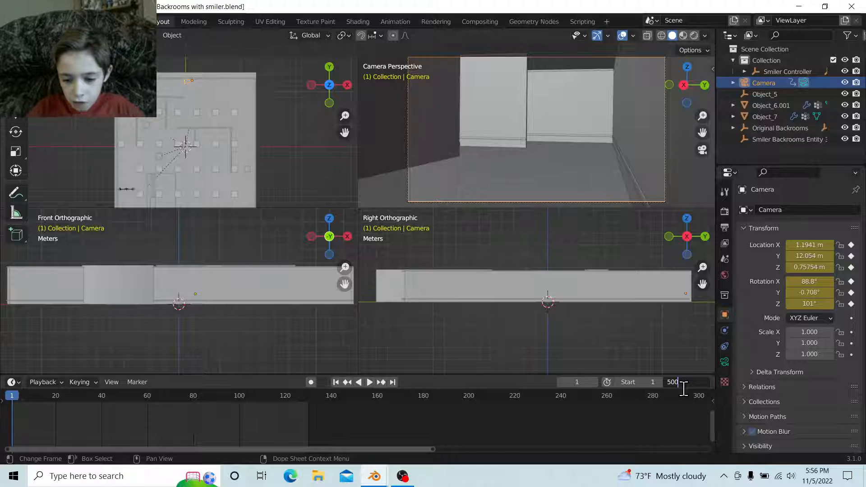
{"action": "key", "text": "Return"}
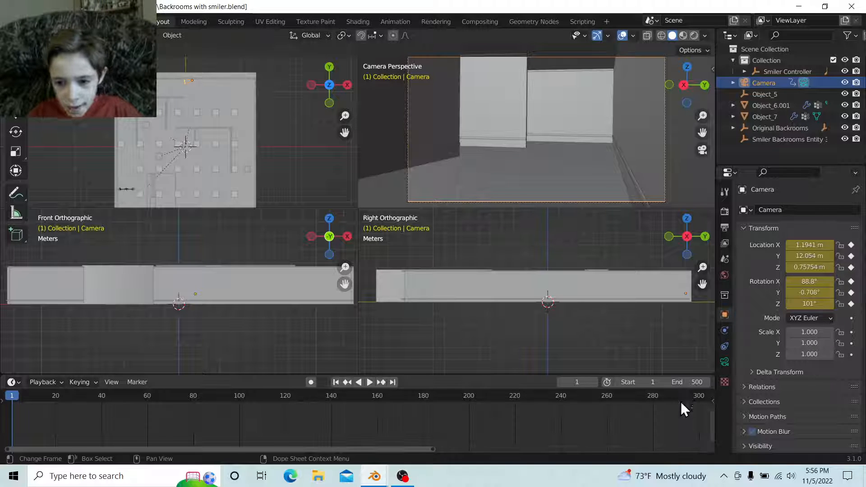
Insert a Location & Rotation keyframe for the camera at frame 1.
{"action": "middle_click_drag", "start_coordinate": [677, 406], "coordinate": [145, 427]}
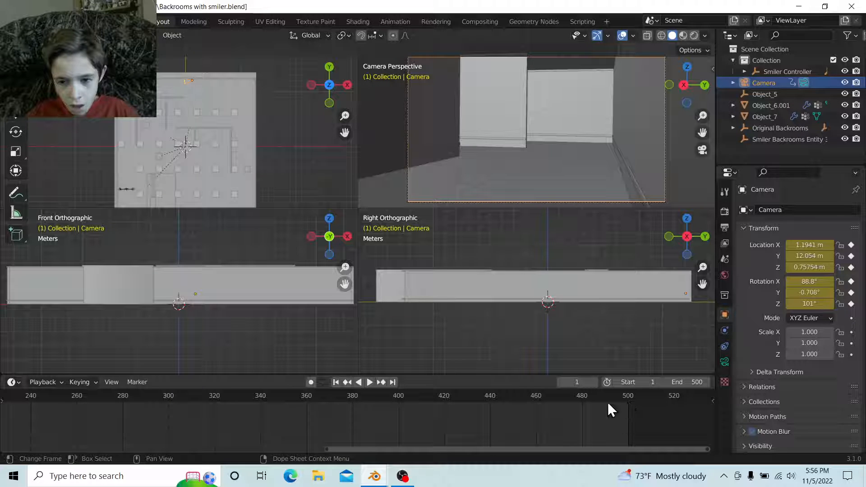
{"action": "middle_click_drag", "start_coordinate": [228, 405], "coordinate": [709, 397]}
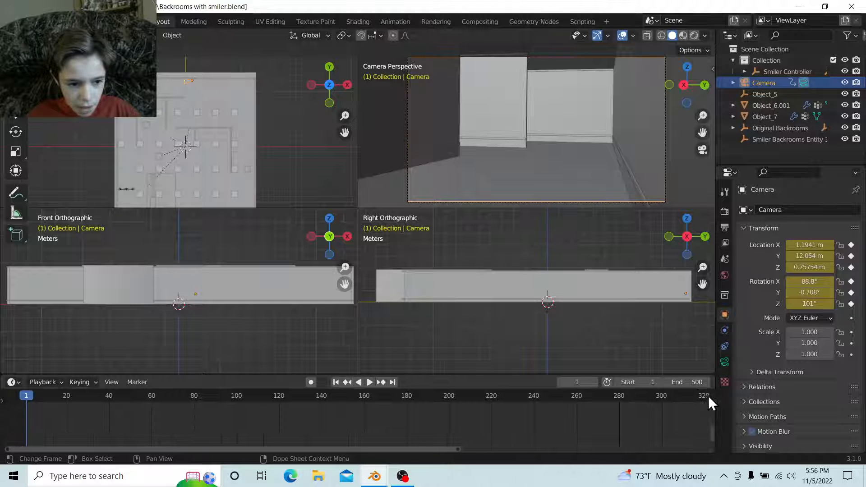
{"action": "scroll", "coordinate": [432, 436], "scroll_direction": "up", "scroll_amount": 1}
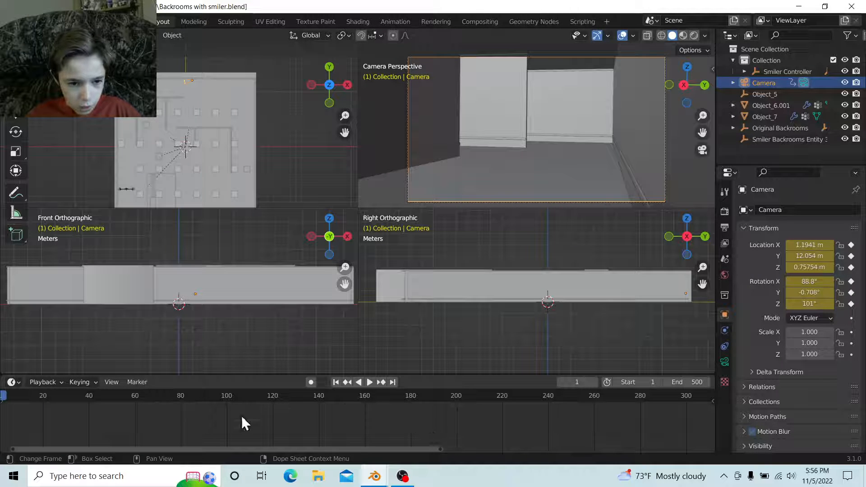
{"action": "middle_click_drag", "start_coordinate": [189, 413], "coordinate": [209, 411]}
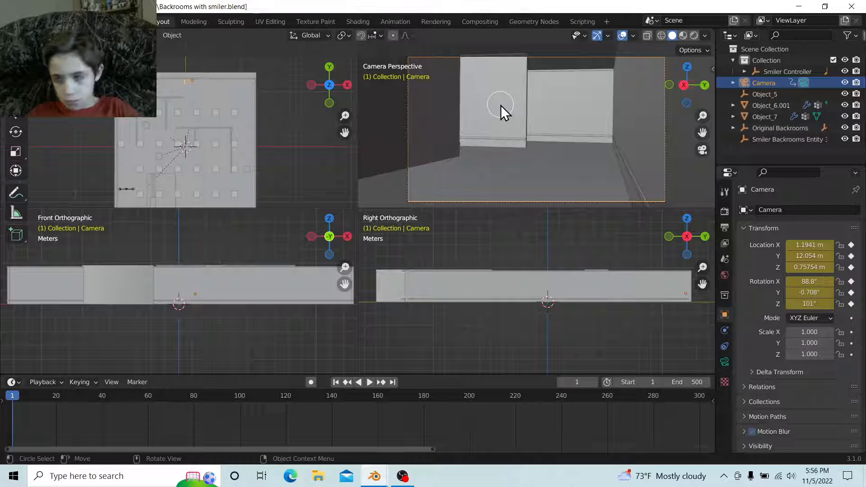
{"action": "key", "text": "i"}
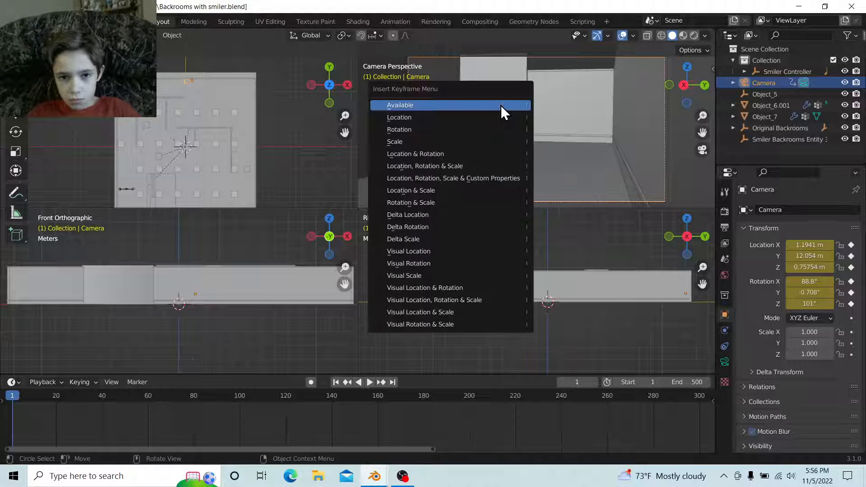
{"action": "left_click", "coordinate": [424, 155]}
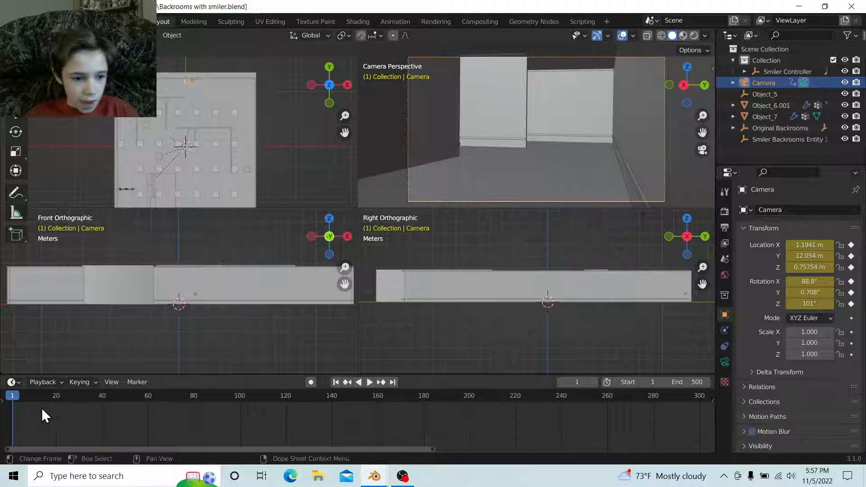
{"action": "scroll", "coordinate": [31, 410], "scroll_direction": "down", "scroll_amount": 1}
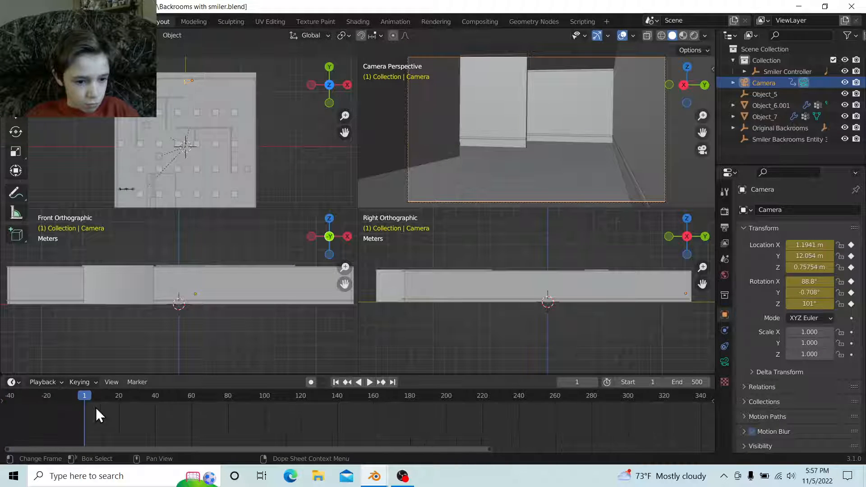
{"action": "scroll", "coordinate": [120, 414], "scroll_direction": "down", "scroll_amount": 1}
{"action": "scroll", "coordinate": [118, 411], "scroll_direction": "up", "scroll_amount": 2}
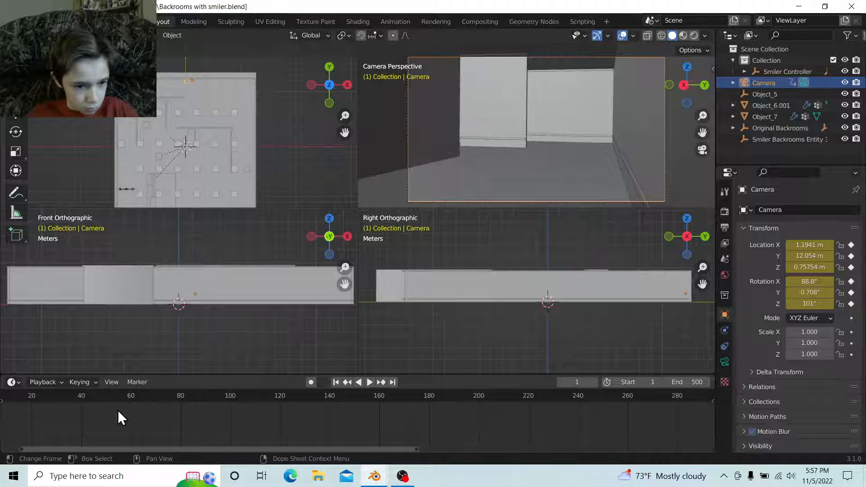
{"action": "key", "text": "i"}
{"action": "left_click", "coordinate": [459, 164]}
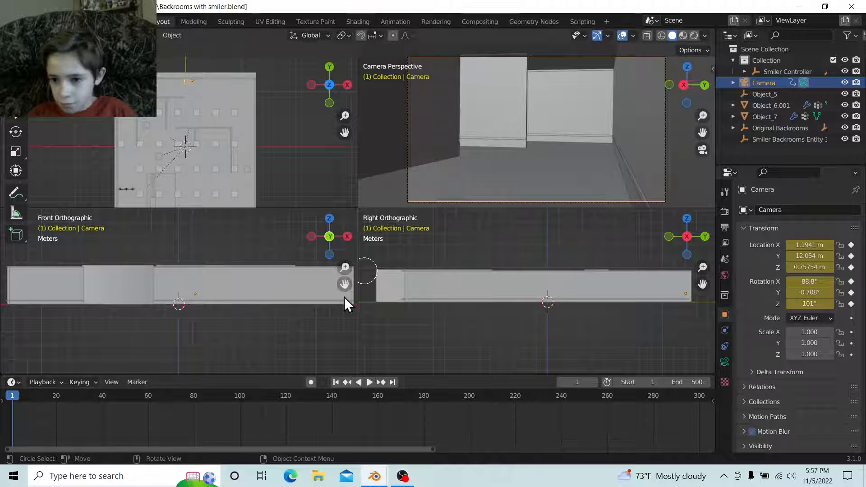
{"action": "middle_click_drag", "start_coordinate": [120, 412], "coordinate": [125, 449]}
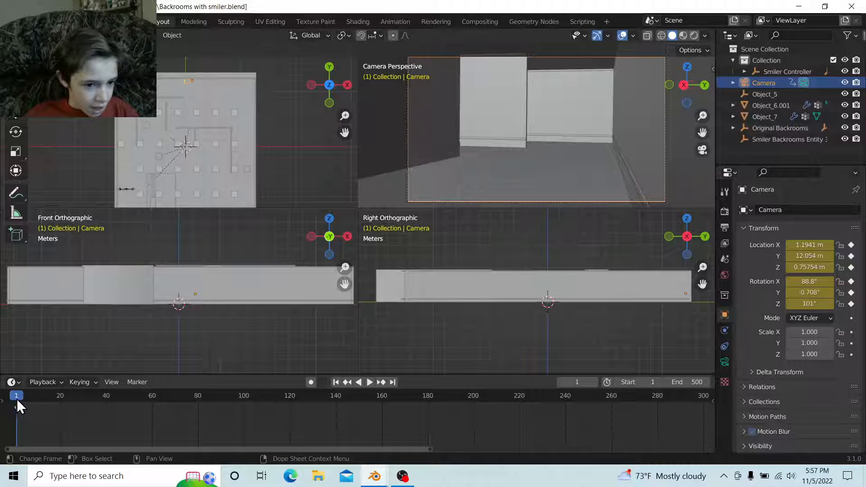
Set the current frame to 120 for the camera's second pose.
{"action": "key", "text": "space"}
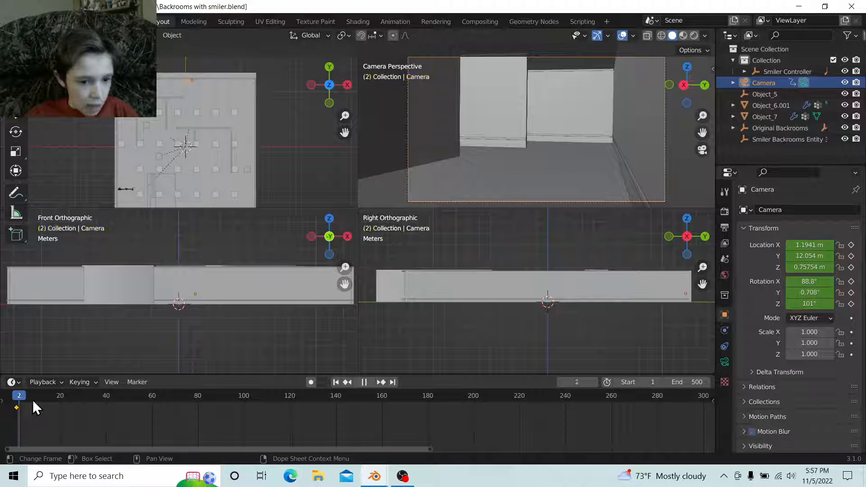
{"action": "left_click", "coordinate": [152, 418]}
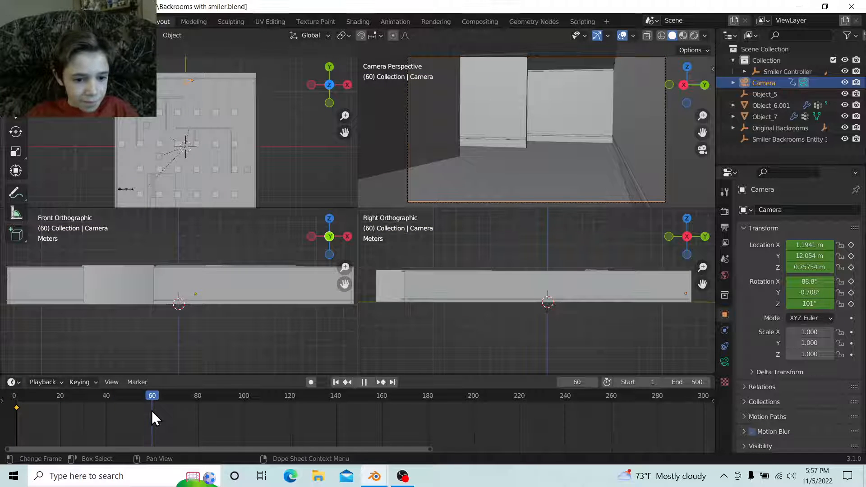
{"action": "key", "text": "space"}
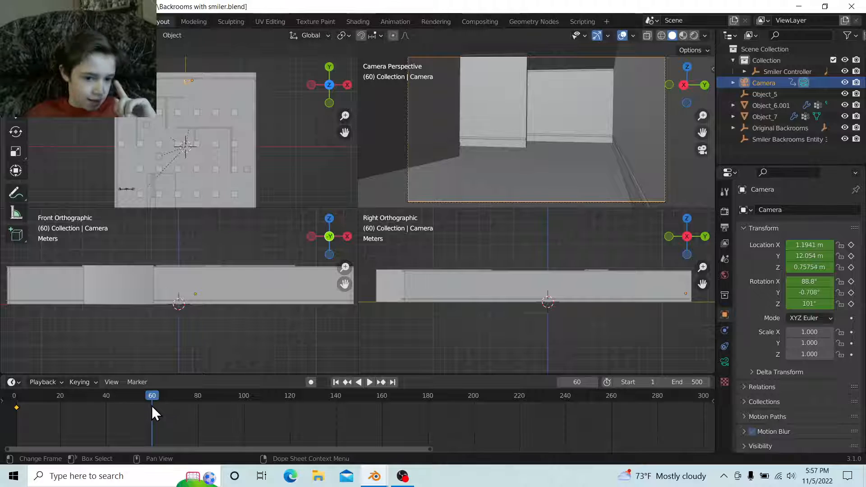
{"action": "key", "text": "space"}
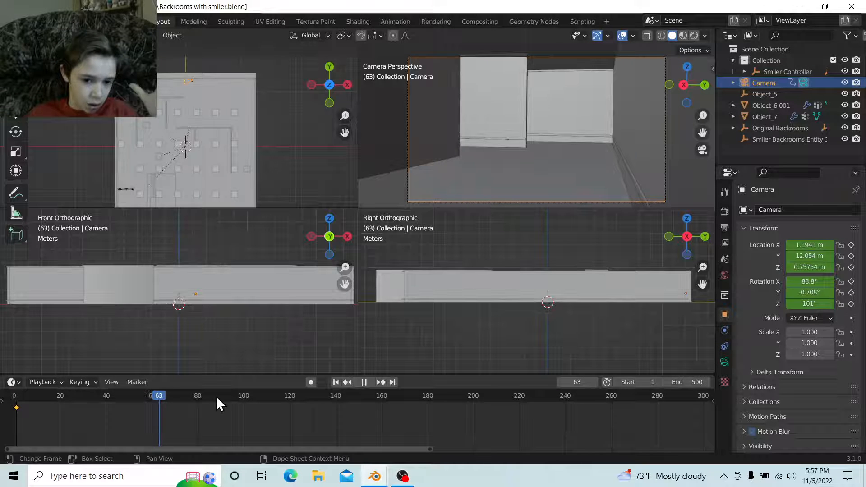
{"action": "left_click_drag", "start_coordinate": [217, 397], "coordinate": [291, 397]}
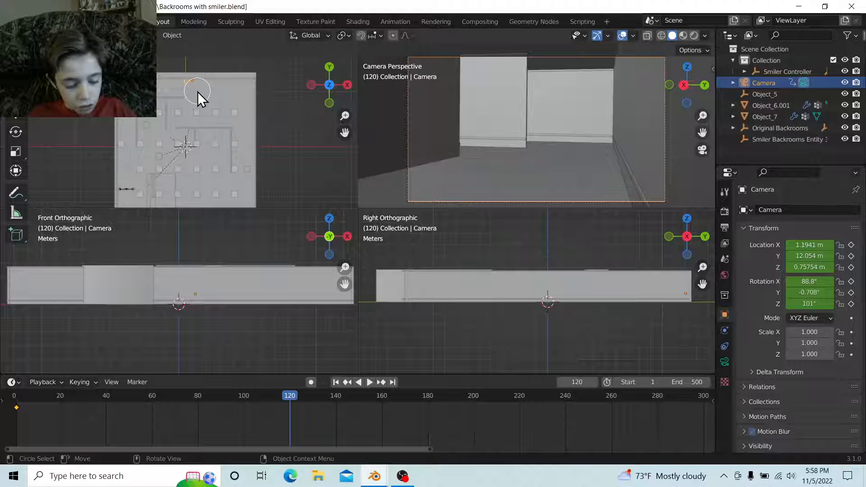
{"action": "key", "text": "g"}
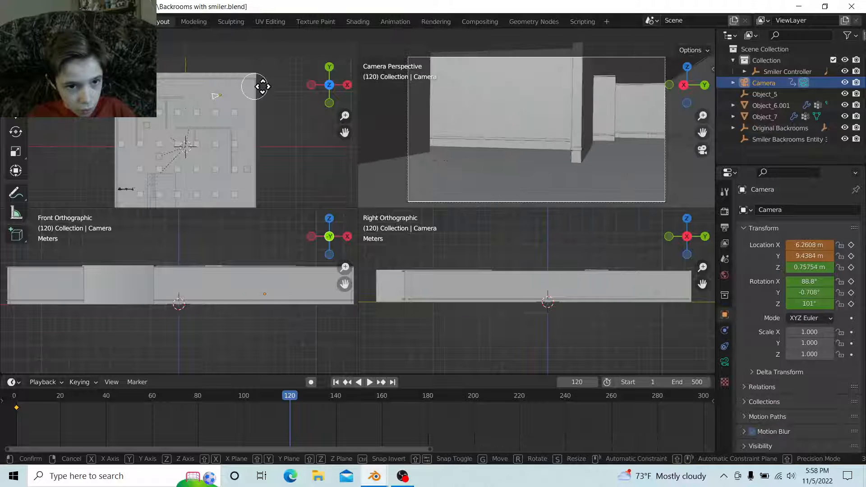
{"action": "left_click", "coordinate": [282, 130]}
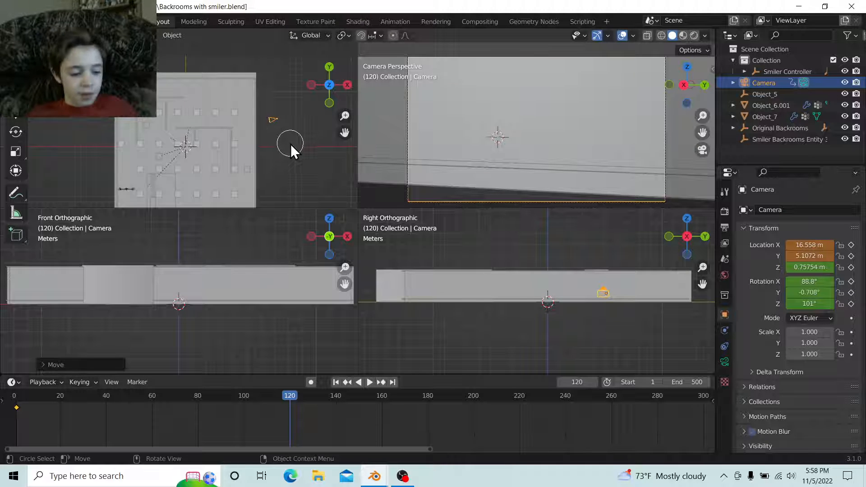
{"action": "key", "text": "ctrl+z"}
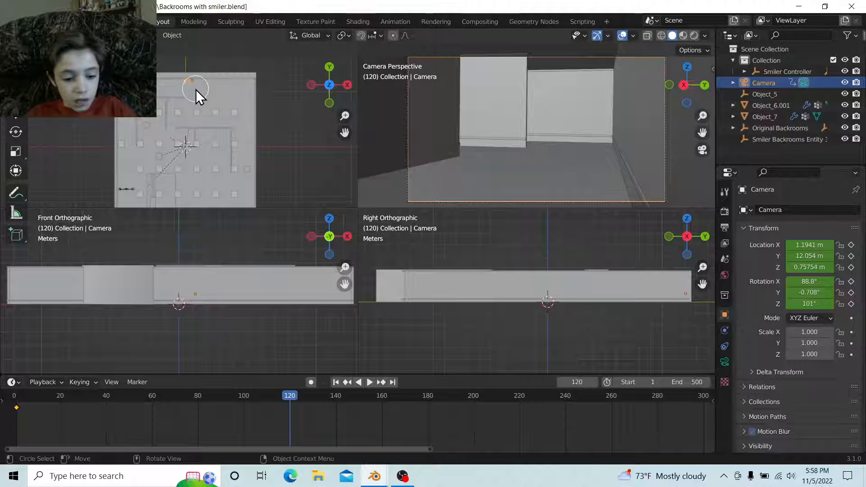
{"action": "key", "text": "r"}
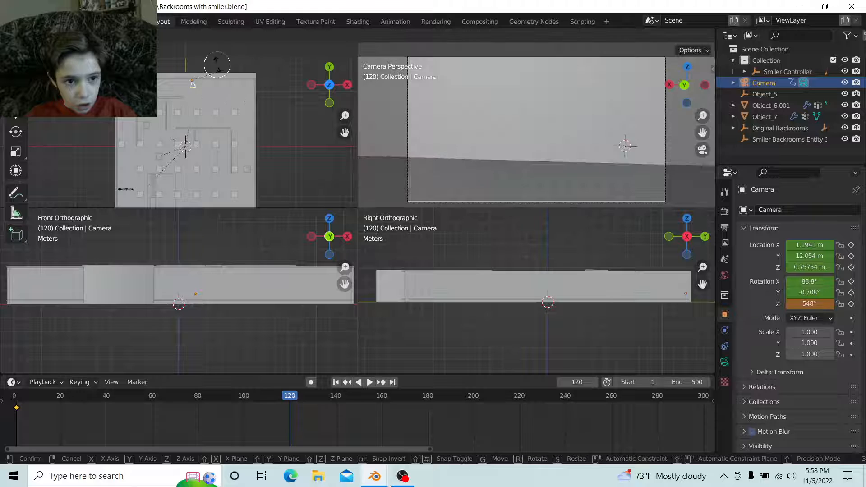
{"action": "left_click", "coordinate": [203, 92]}
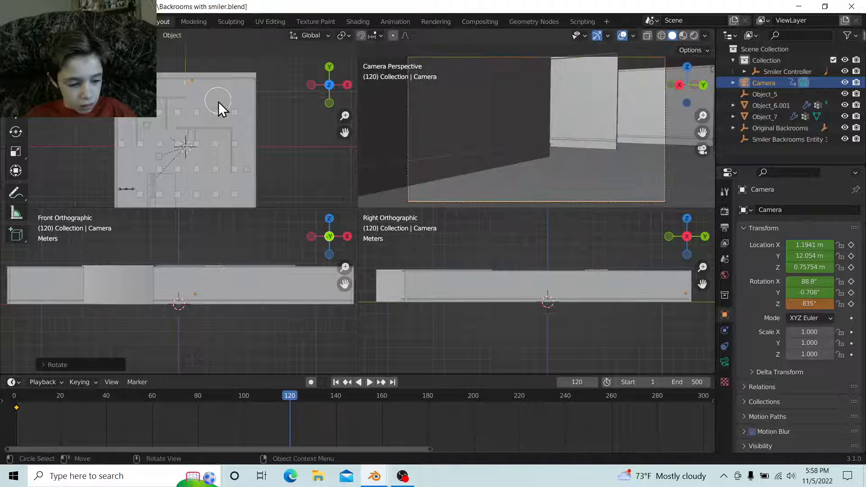
{"action": "key", "text": "ctrl+z"}
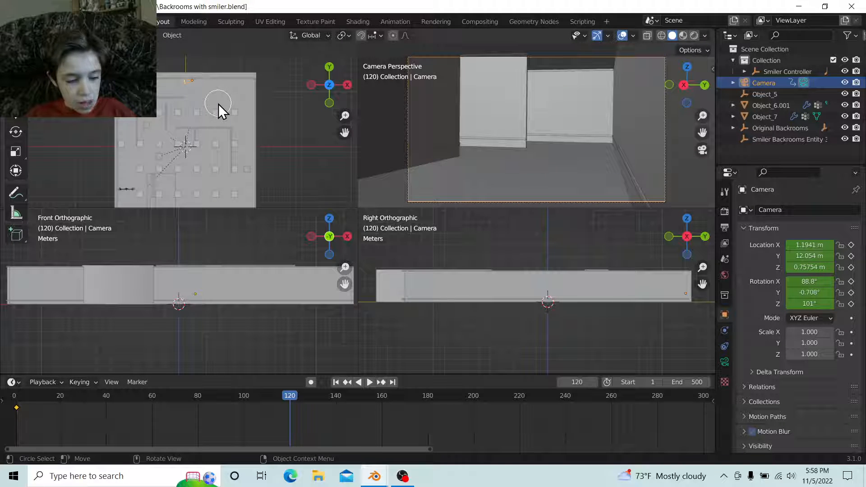
Turn the camera to a Z rotation of about 251° in the top view and keyframe its location and rotation at frame 120.
{"action": "key", "text": "r"}
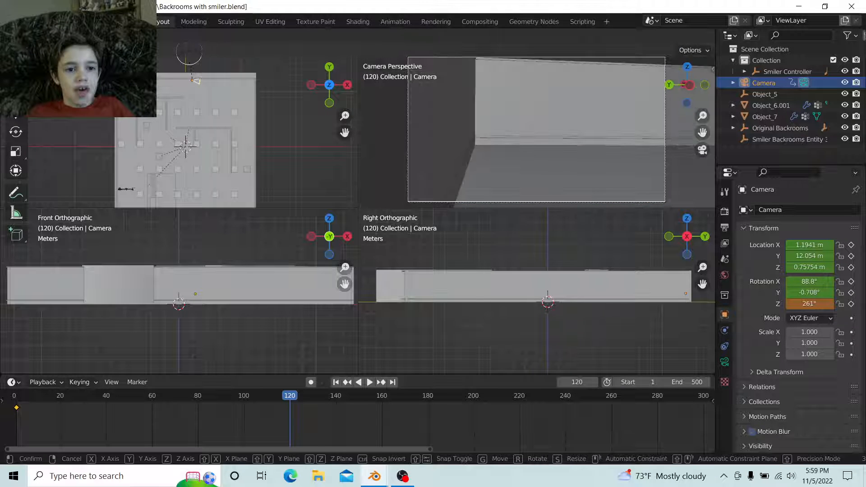
{"action": "left_click", "coordinate": [195, 45]}
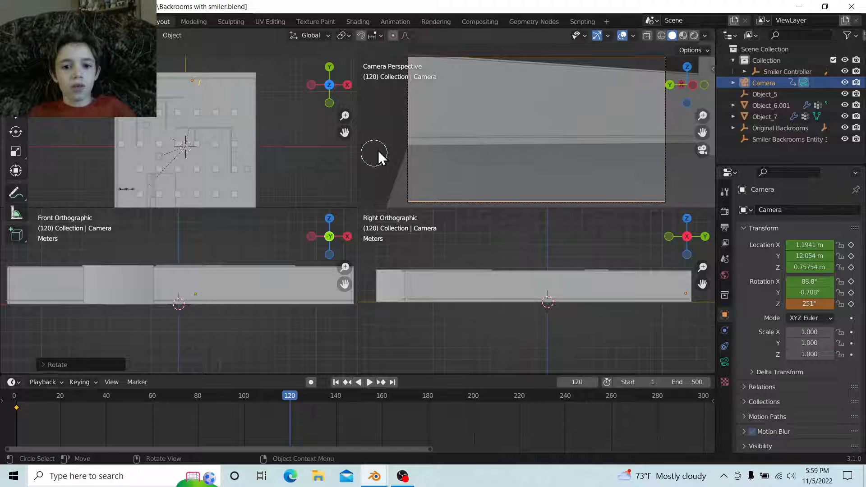
{"action": "key", "text": "i"}
{"action": "left_click", "coordinate": [502, 123]}
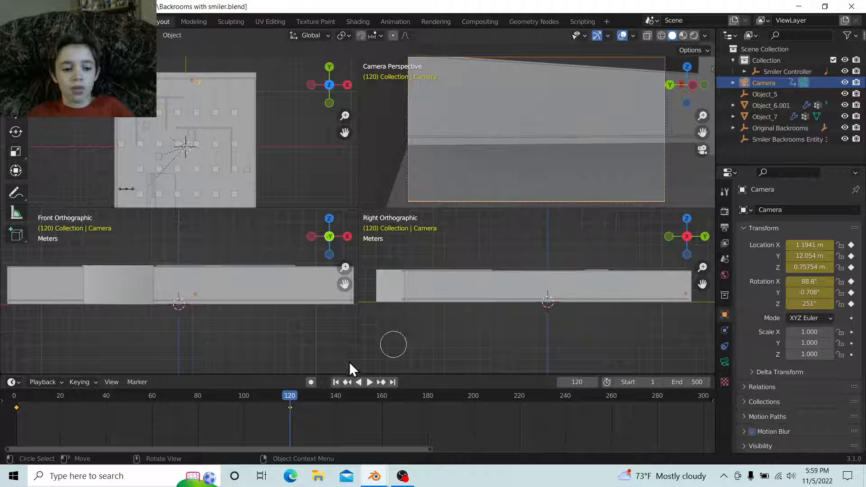
Insert another location and rotation keyframe for the camera at frame 121, holding the same pose.
{"action": "left_click", "coordinate": [292, 400]}
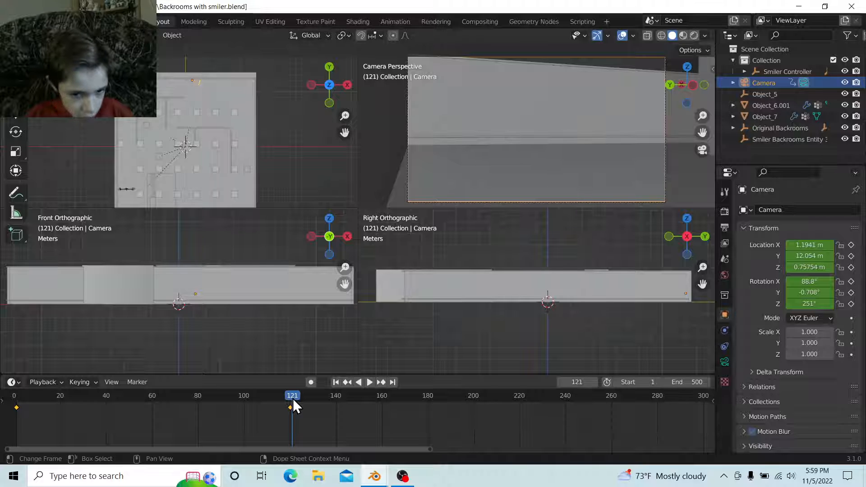
{"action": "key", "text": "i"}
{"action": "left_click", "coordinate": [458, 144]}
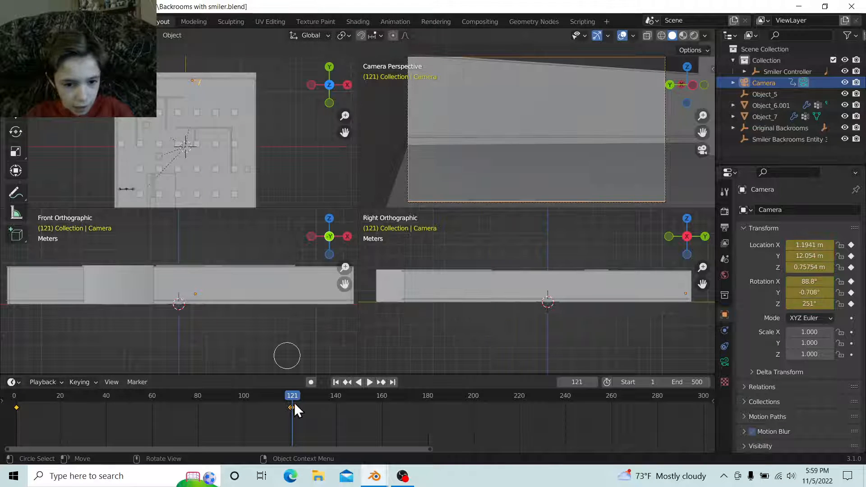
At frame 200, move the camera in the top view to about X 10.43 m, Y 9.52 m and keyframe its location and rotation.
{"action": "key", "text": "space"}
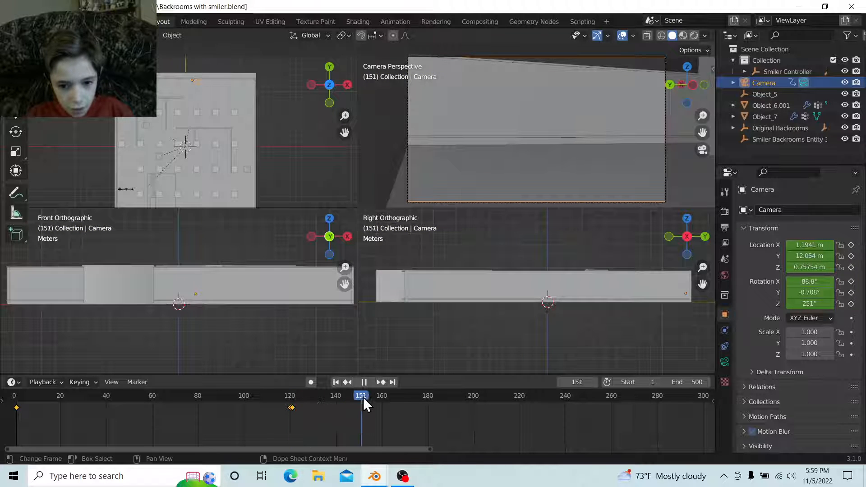
{"action": "left_click_drag", "start_coordinate": [380, 398], "coordinate": [473, 397]}
{"action": "key", "text": "space"}
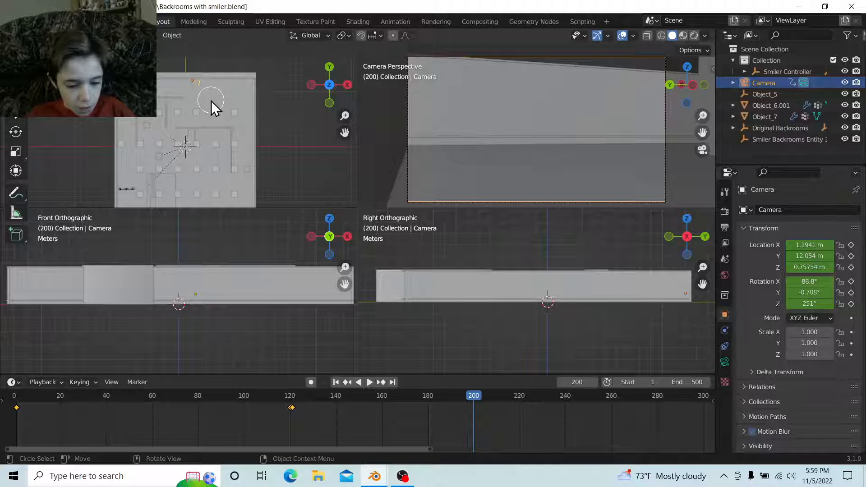
{"action": "key", "text": "g"}
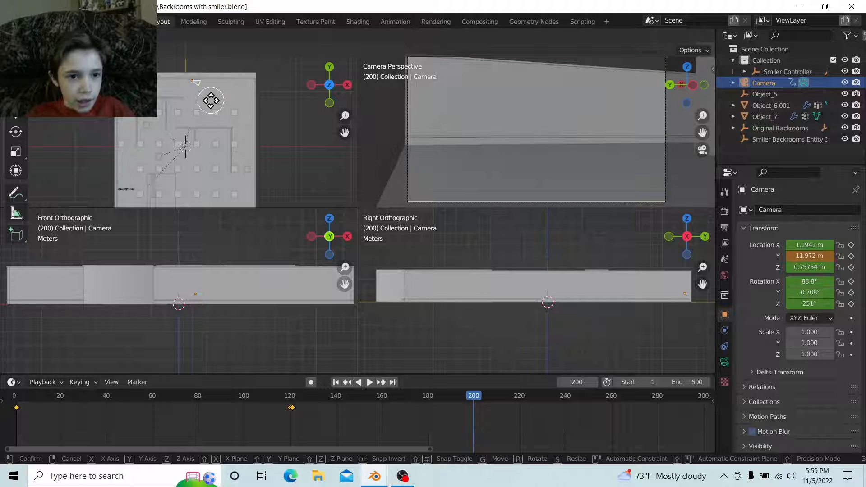
{"action": "left_click", "coordinate": [262, 114]}
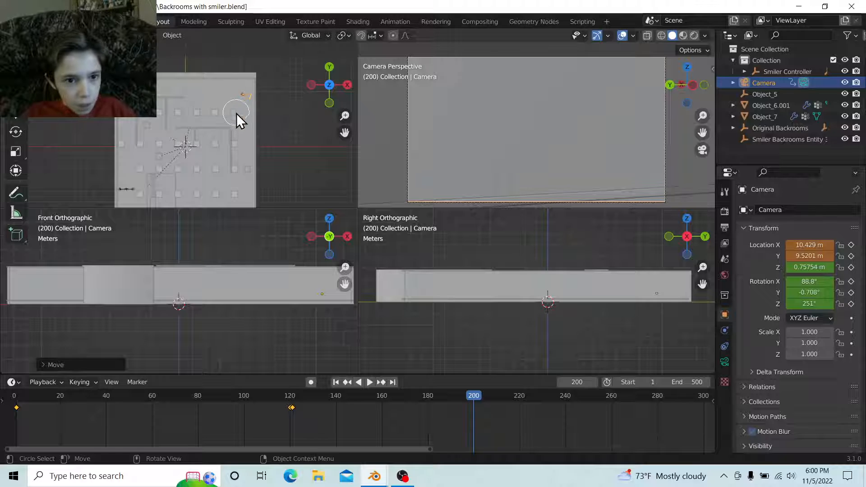
{"action": "key", "text": "i"}
{"action": "left_click", "coordinate": [545, 132]}
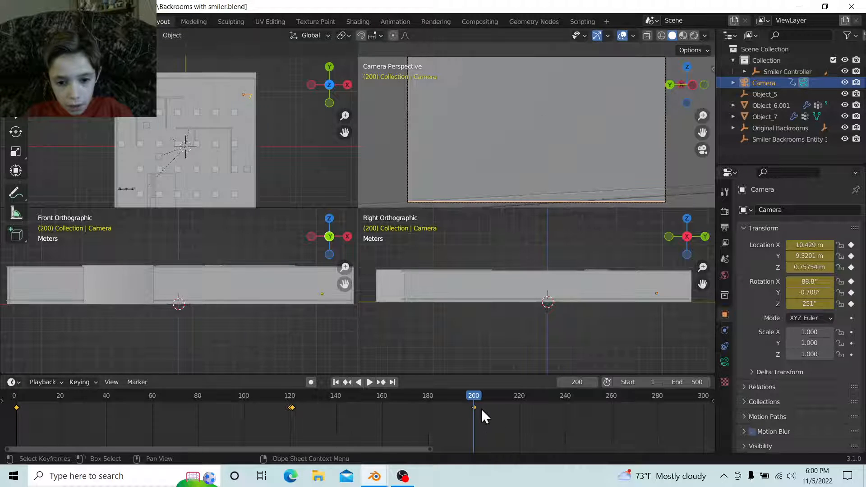
Insert a Location & Rotation keyframe for the camera at frame 201, holding the frame 200 pose.
{"action": "key", "text": "Right"}
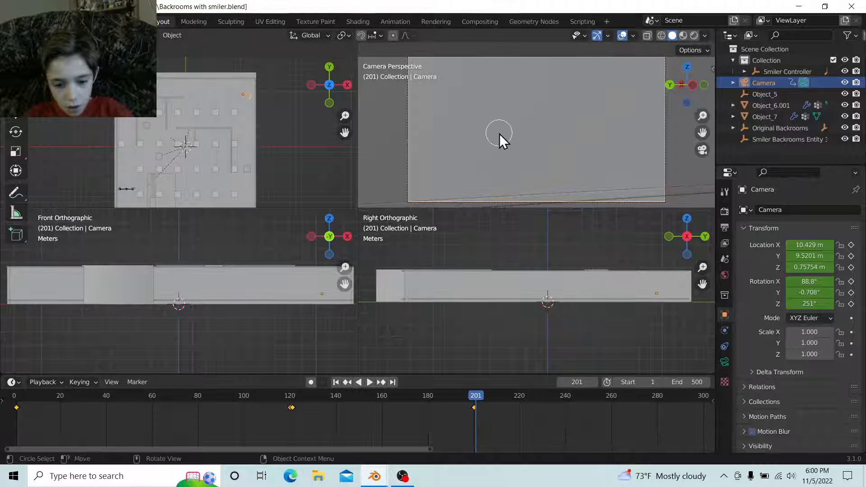
{"action": "key", "text": "i"}
{"action": "left_click", "coordinate": [500, 133]}
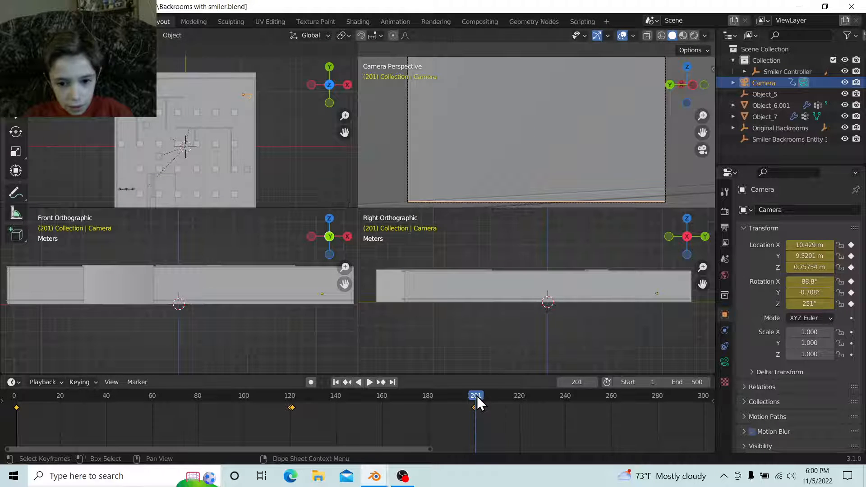
At frame 280, turn the camera to a Z rotation of about 179° in the top view and keyframe its location and rotation.
{"action": "key", "text": "space"}
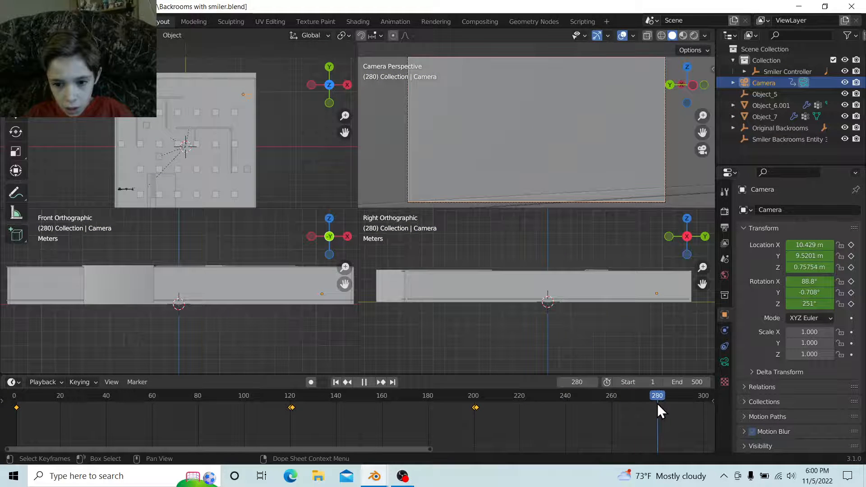
{"action": "key", "text": "space"}
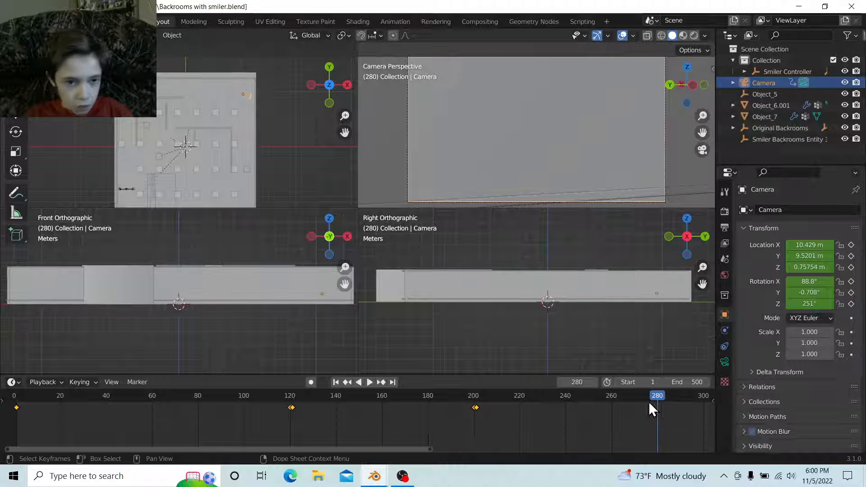
{"action": "key", "text": "r"}
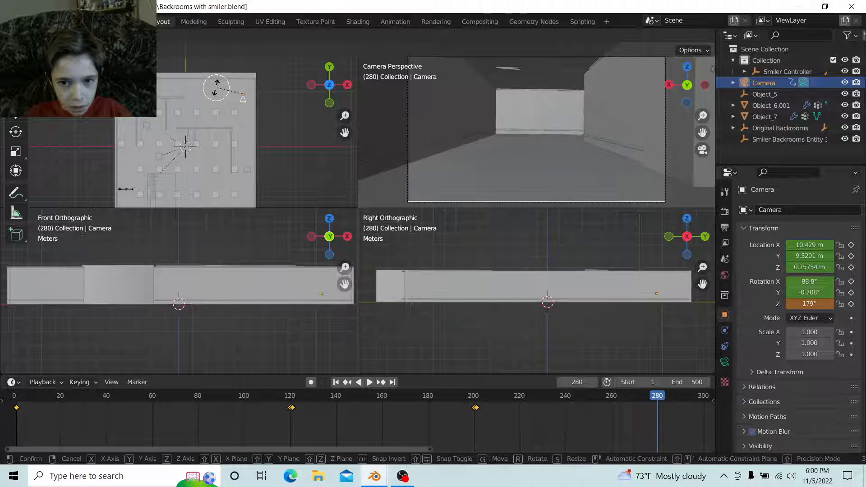
{"action": "left_click", "coordinate": [217, 88]}
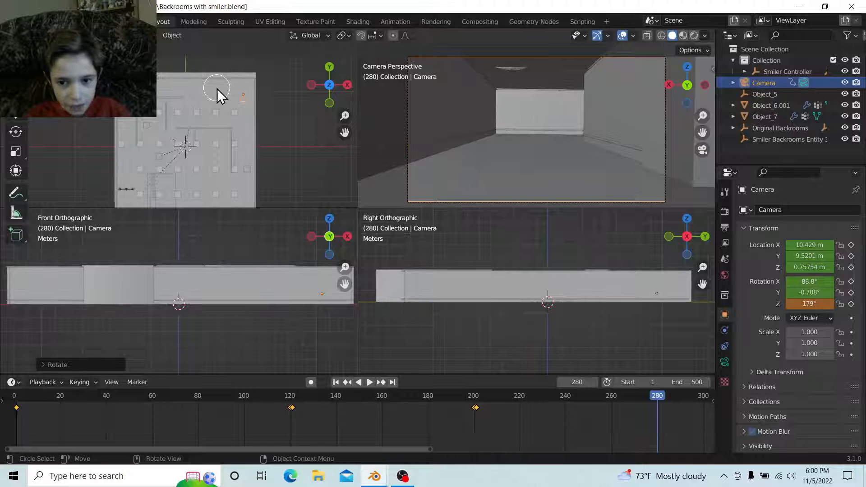
{"action": "key", "text": "i"}
{"action": "left_click", "coordinate": [538, 140]}
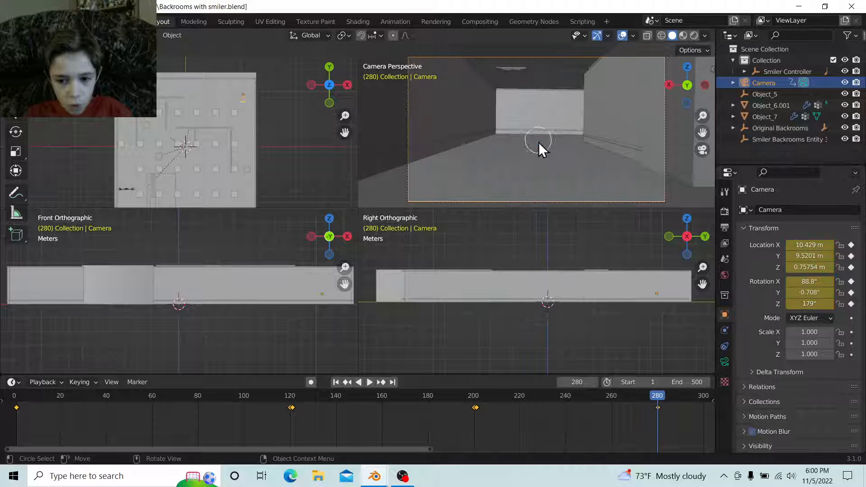
Insert a Location & Rotation keyframe for the camera at frame 281, holding the frame 280 pose.
{"action": "middle_click_drag", "start_coordinate": [668, 411], "coordinate": [437, 444]}
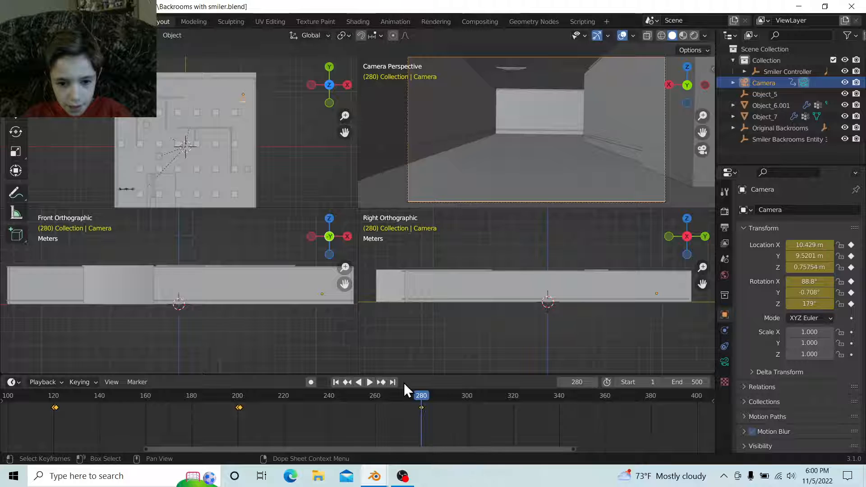
{"action": "left_click_drag", "start_coordinate": [421, 395], "coordinate": [424, 395]}
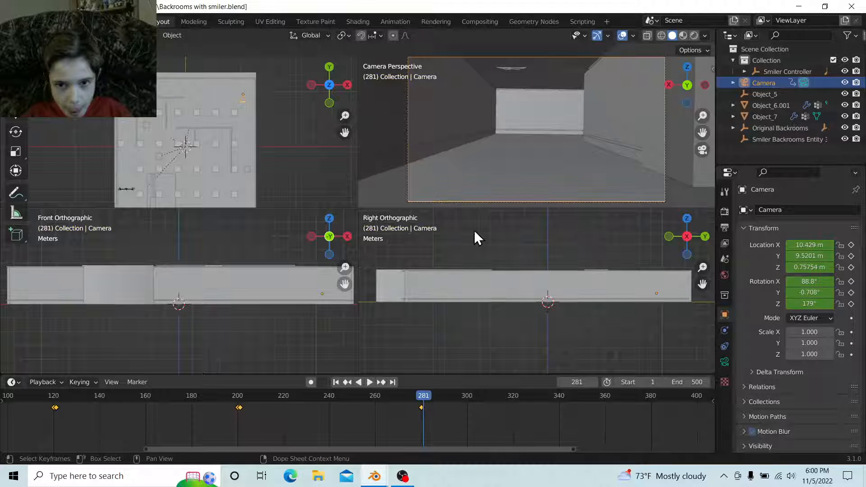
{"action": "key", "text": "i"}
{"action": "left_click", "coordinate": [534, 117]}
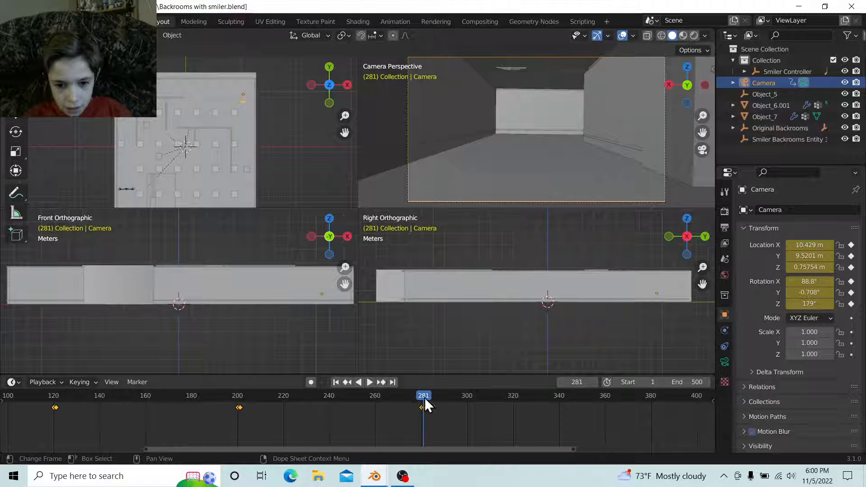
At frame 360, move the camera down the corridor in the top view to about X 10.92 m, Y -7.56 m.
{"action": "key", "text": "shift+ctrl+space"}
{"action": "left_click_drag", "start_coordinate": [578, 399], "coordinate": [606, 397]}
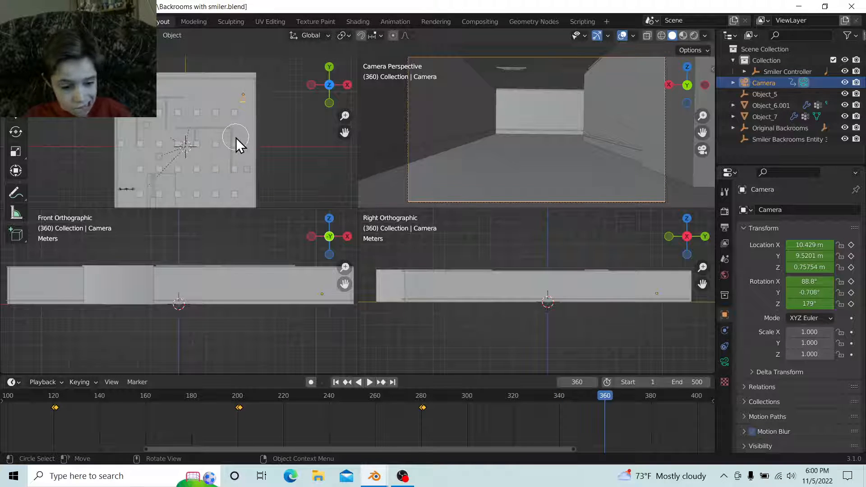
{"action": "key", "text": "g"}
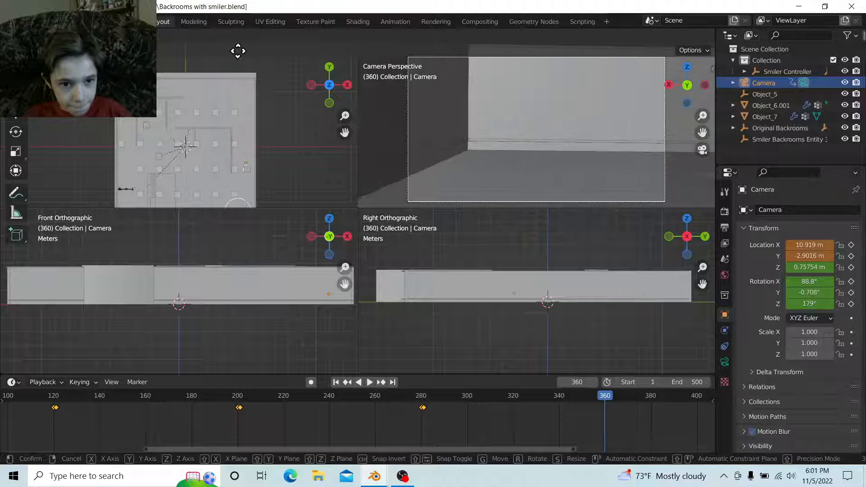
{"action": "left_click", "coordinate": [238, 70]}
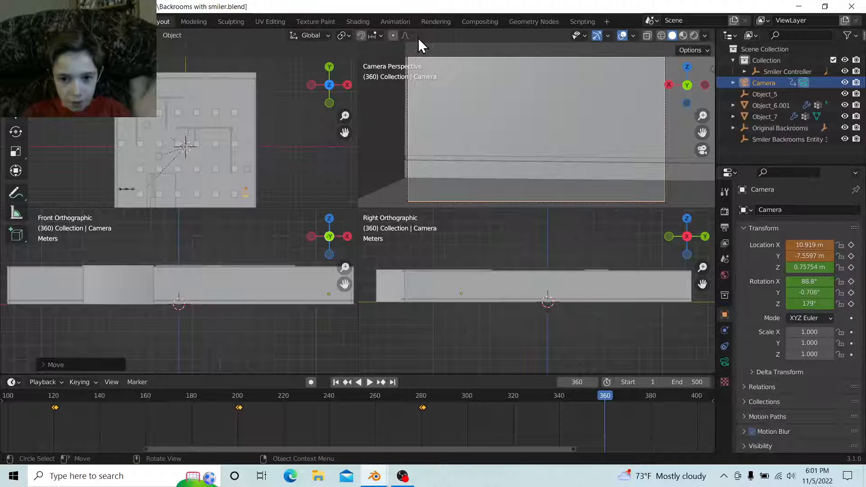
{"action": "key", "text": "i"}
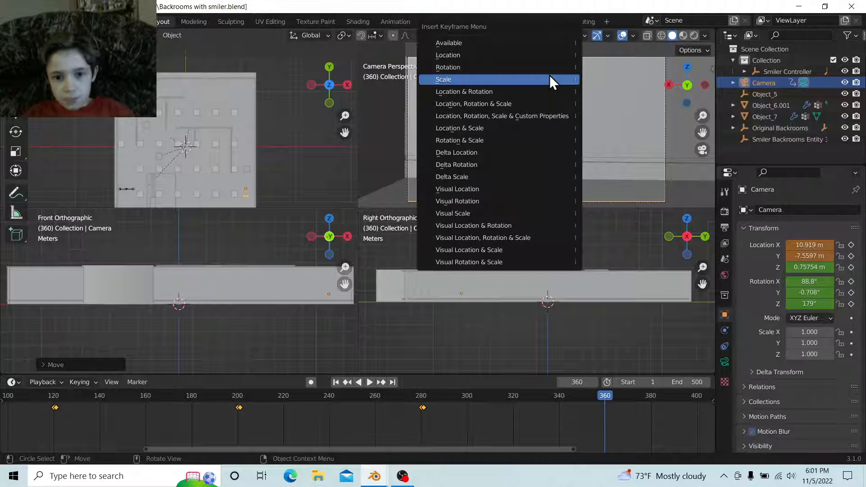
{"action": "left_click", "coordinate": [529, 85]}
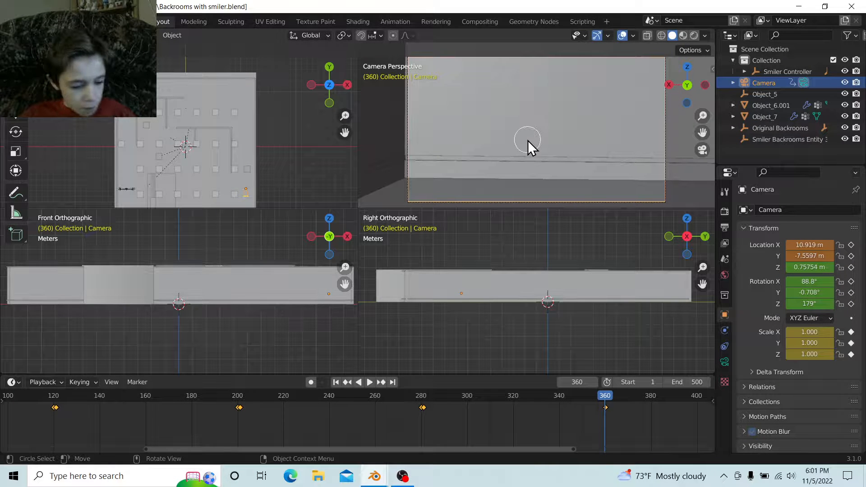
{"action": "key", "text": "ctrl+z"}
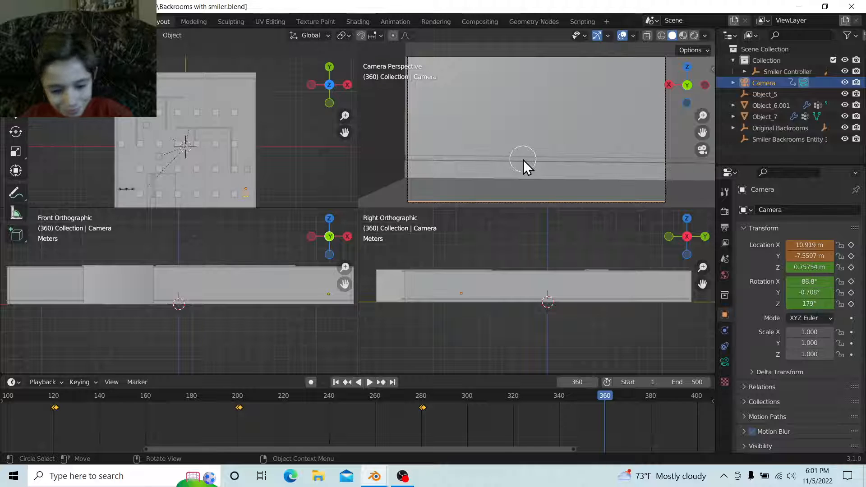
Insert Location & Rotation keyframes for the camera at frames 360 and 361 with the same pose.
{"action": "key", "text": "i"}
{"action": "left_click", "coordinate": [497, 171]}
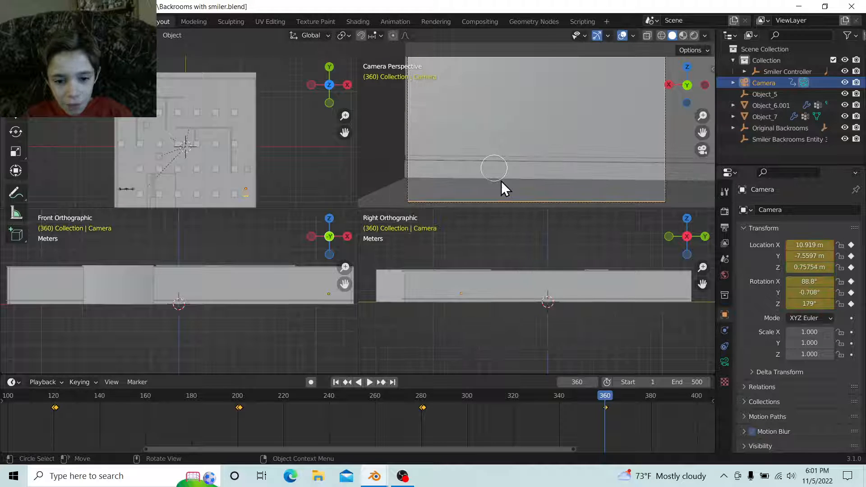
{"action": "middle_click_drag", "start_coordinate": [646, 425], "coordinate": [404, 448]}
{"action": "scroll", "coordinate": [428, 433], "scroll_direction": "up", "scroll_amount": 1}
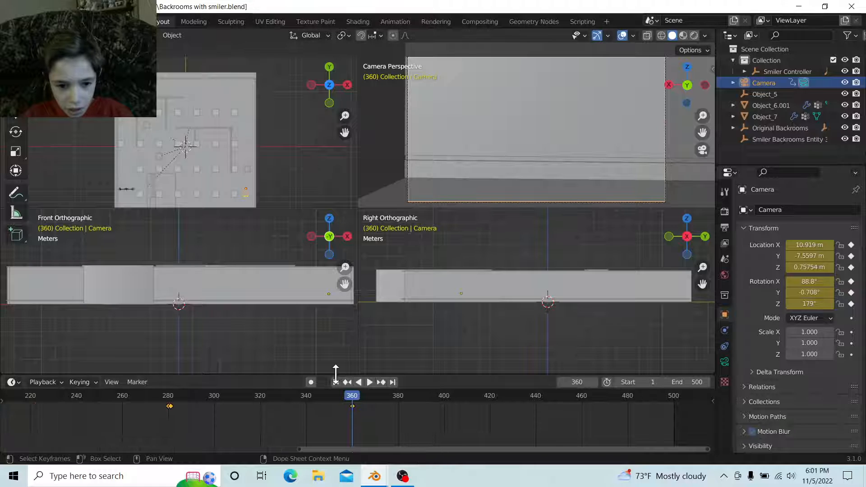
{"action": "left_click", "coordinate": [354, 397]}
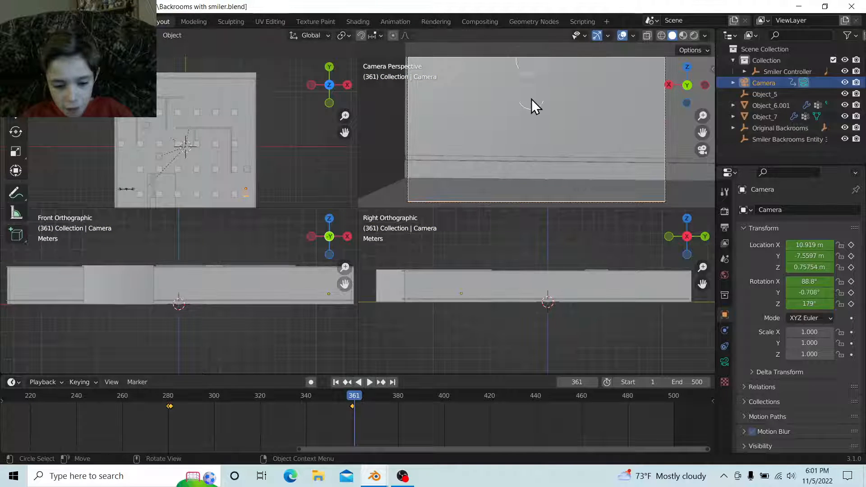
{"action": "key", "text": "i"}
{"action": "left_click", "coordinate": [530, 117]}
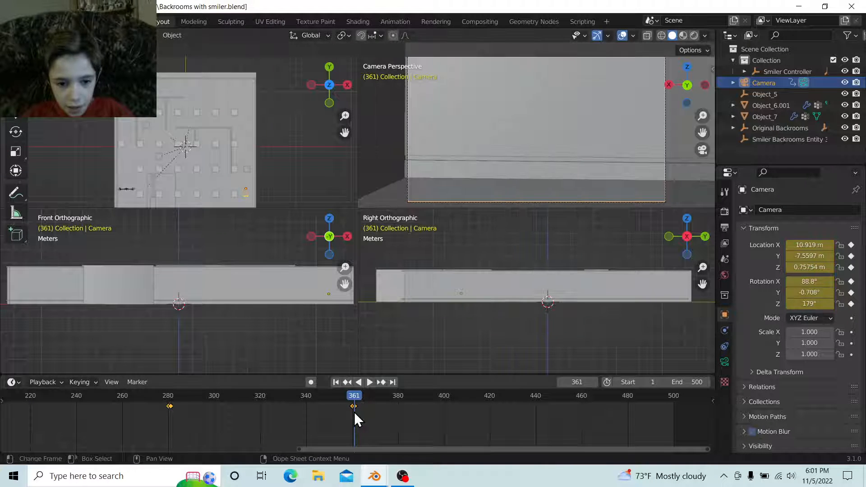
At frame 440, turn the camera to a Z rotation of about 84.5° in the top view and keyframe its location and rotation.
{"action": "left_click_drag", "start_coordinate": [360, 396], "coordinate": [537, 396]}
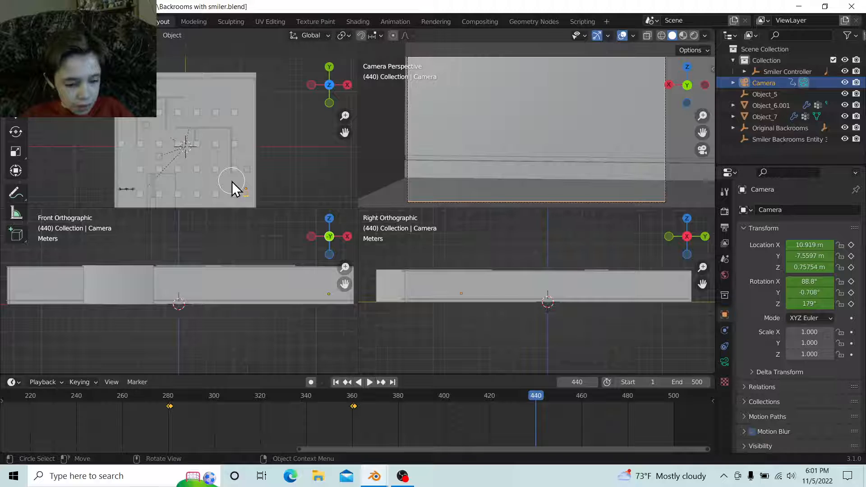
{"action": "key", "text": "r"}
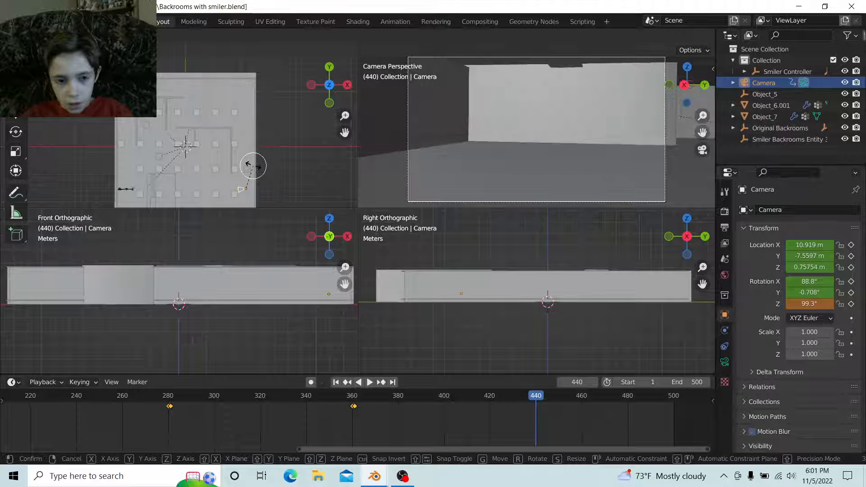
{"action": "left_click", "coordinate": [261, 167]}
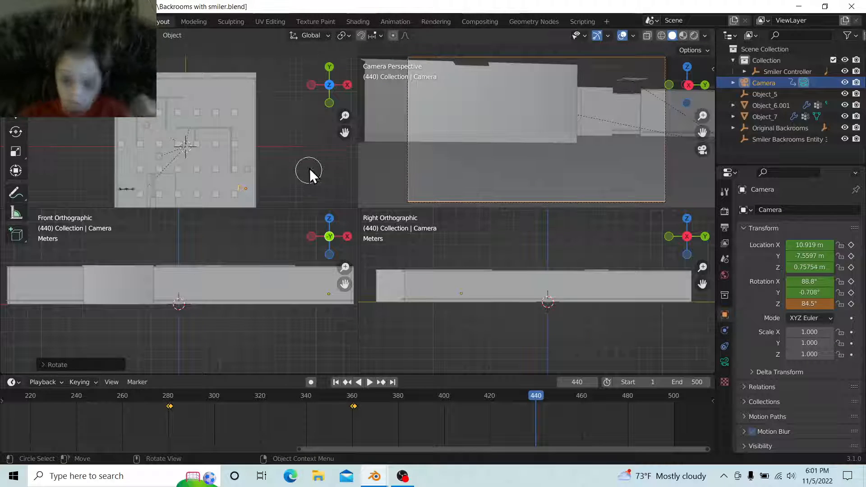
{"action": "key", "text": "i"}
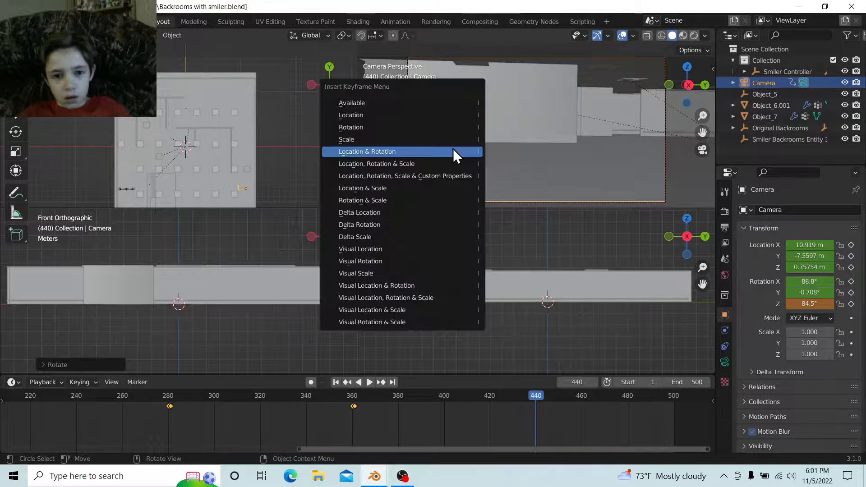
{"action": "left_click", "coordinate": [451, 152]}
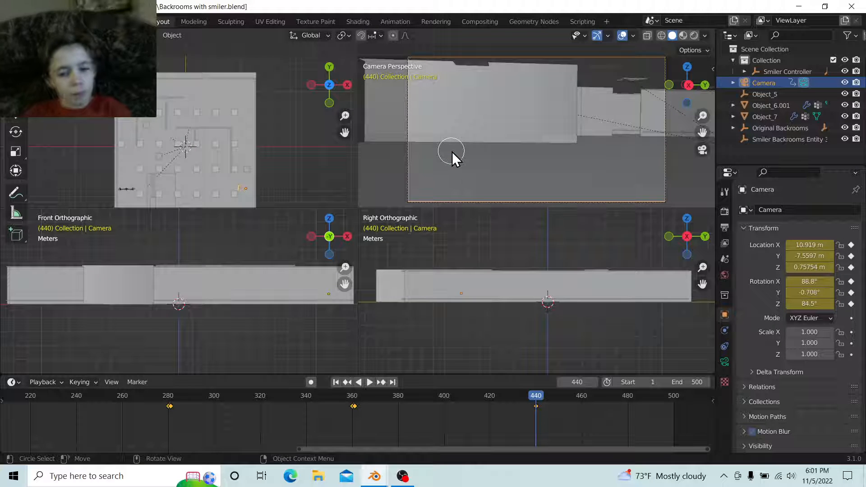
Insert a Location & Rotation keyframe for the camera at frame 441, holding the frame 440 pose.
{"action": "left_click_drag", "start_coordinate": [542, 396], "coordinate": [538, 397]}
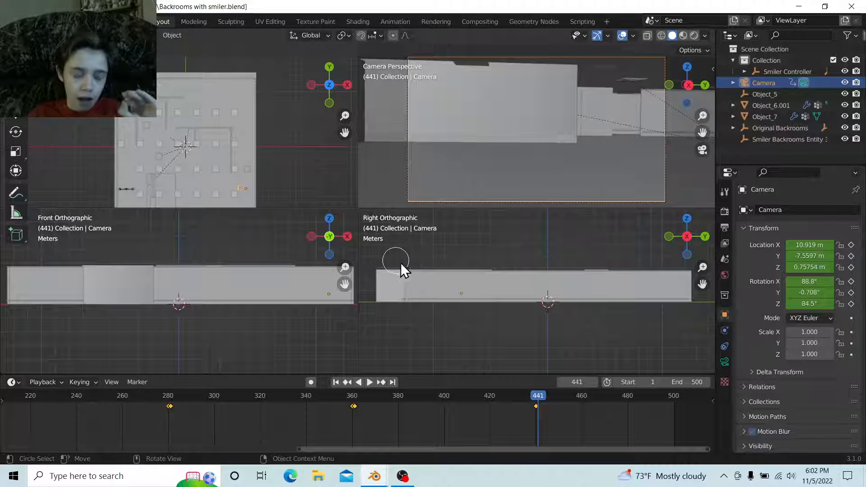
{"action": "key", "text": "i"}
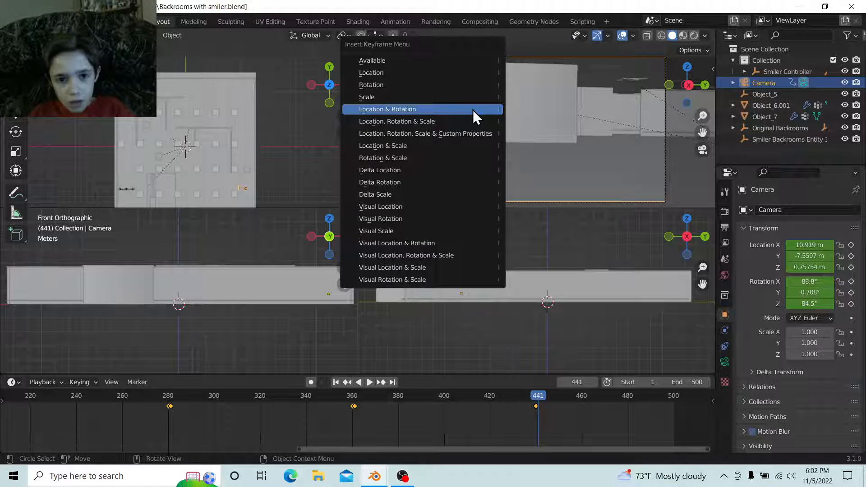
{"action": "left_click", "coordinate": [473, 110]}
At frame 500, move the camera in the top view to about X 3.97 m, Y -7.23 m and keyframe its location and rotation.
{"action": "key", "text": "space"}
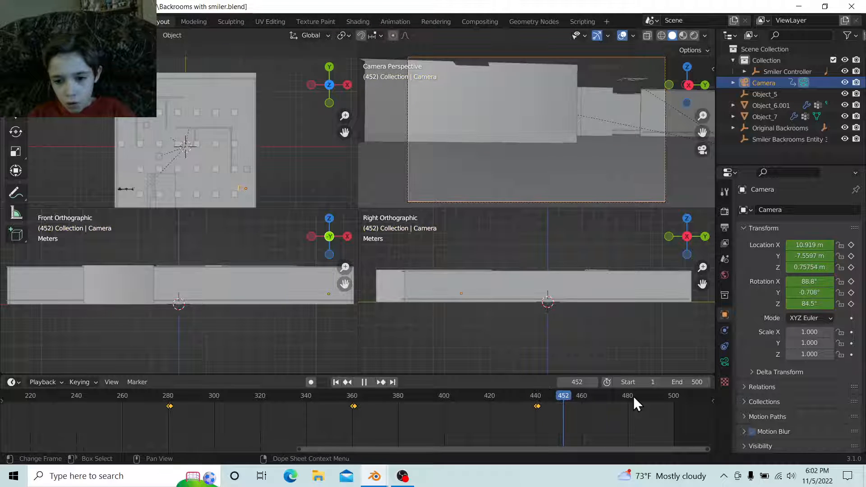
{"action": "left_click", "coordinate": [659, 399]}
{"action": "left_click_drag", "start_coordinate": [668, 400], "coordinate": [674, 400]}
{"action": "key", "text": "space"}
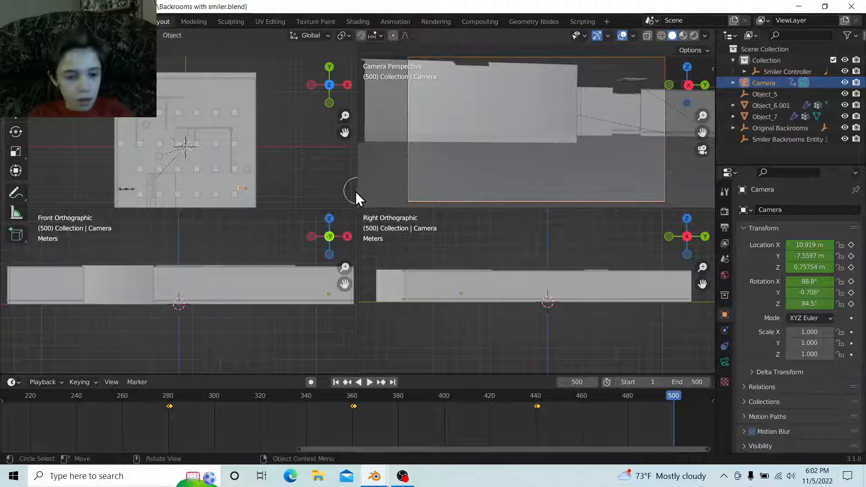
{"action": "key", "text": "g"}
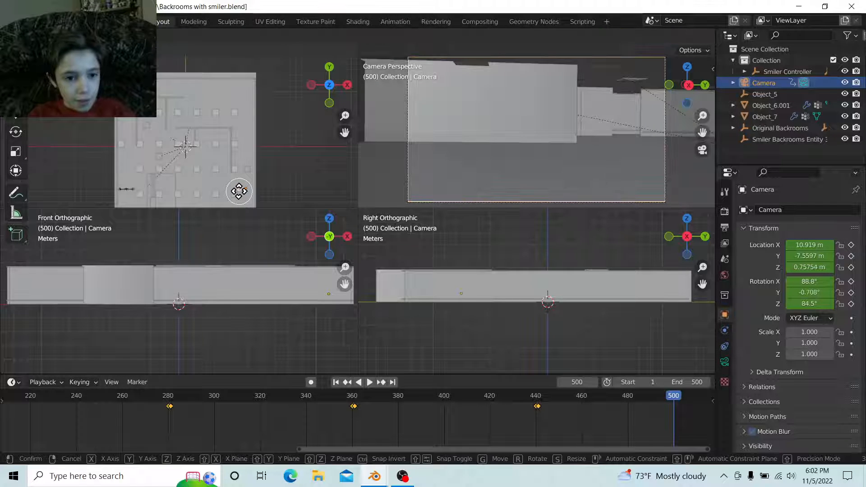
{"action": "left_click", "coordinate": [203, 191]}
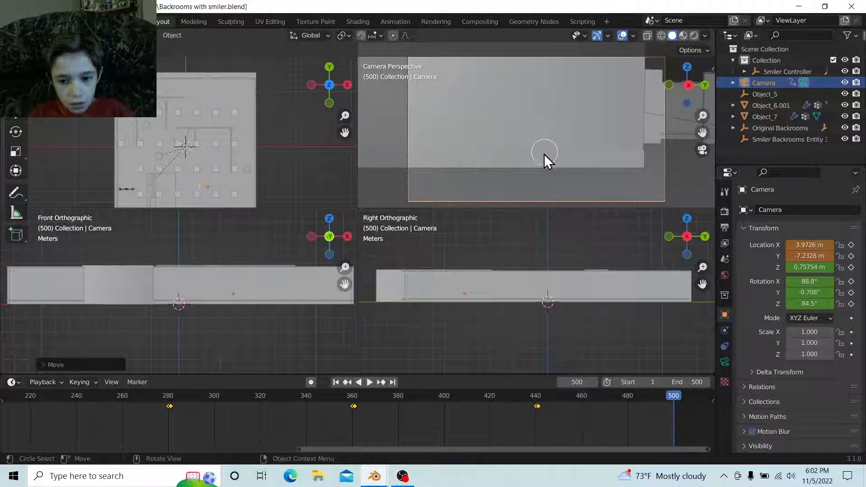
{"action": "key", "text": "i"}
{"action": "left_click", "coordinate": [577, 137]}
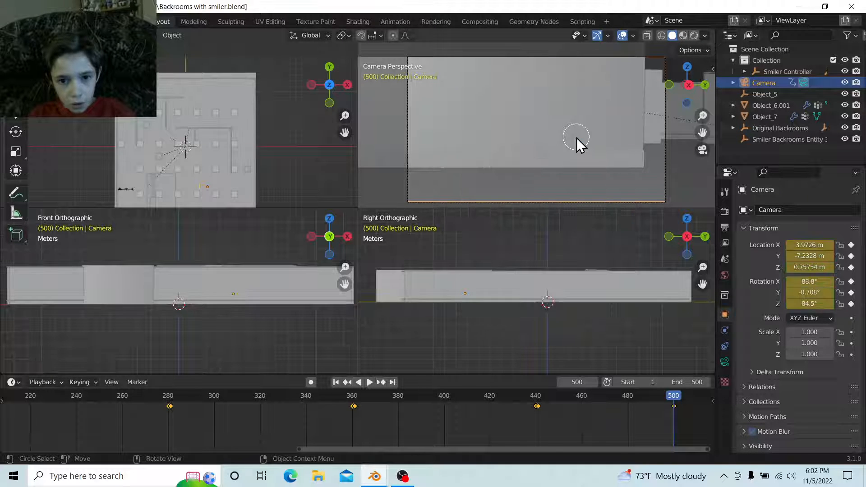
Extend the animation's end frame to 1000.
{"action": "double_click", "coordinate": [694, 384]}
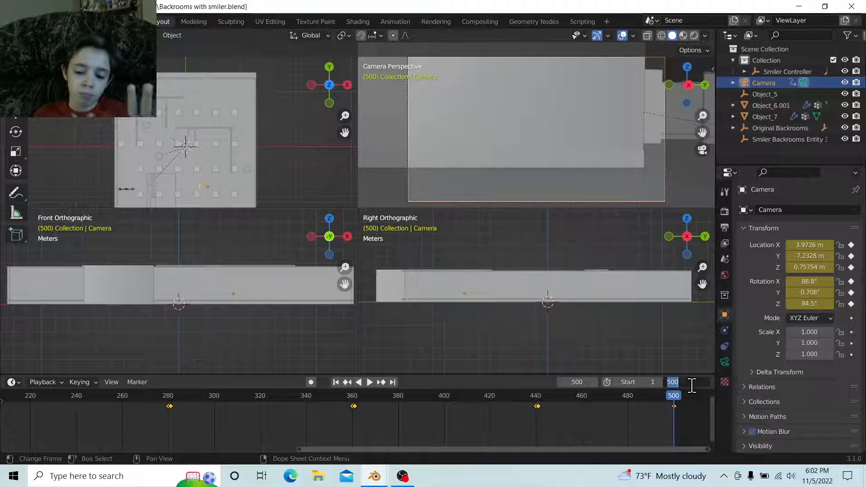
{"action": "key", "text": "BackSpace"}
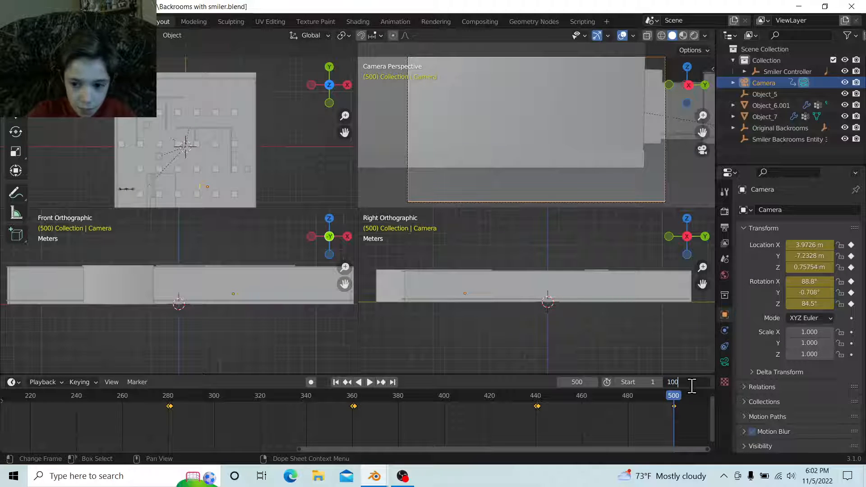
{"action": "key", "text": "Return"}
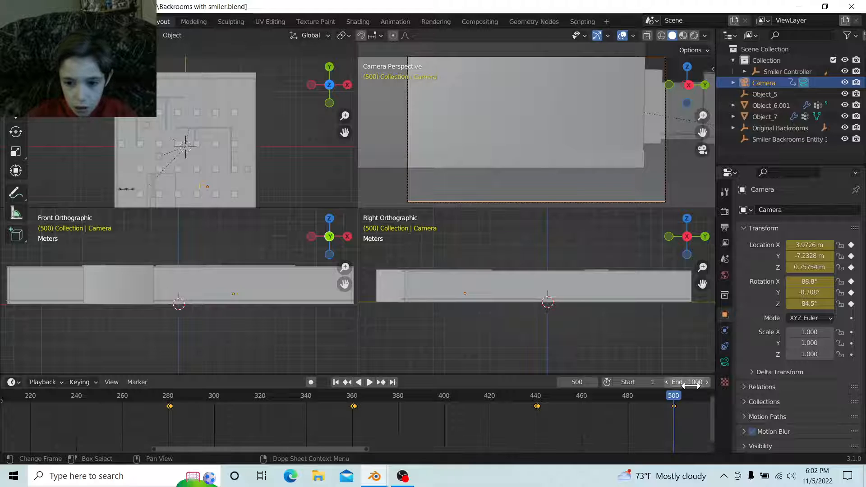
Insert a Location & Rotation keyframe for the camera at frame 501, holding the frame 500 pose.
{"action": "middle_click_drag", "start_coordinate": [687, 405], "coordinate": [322, 421]}
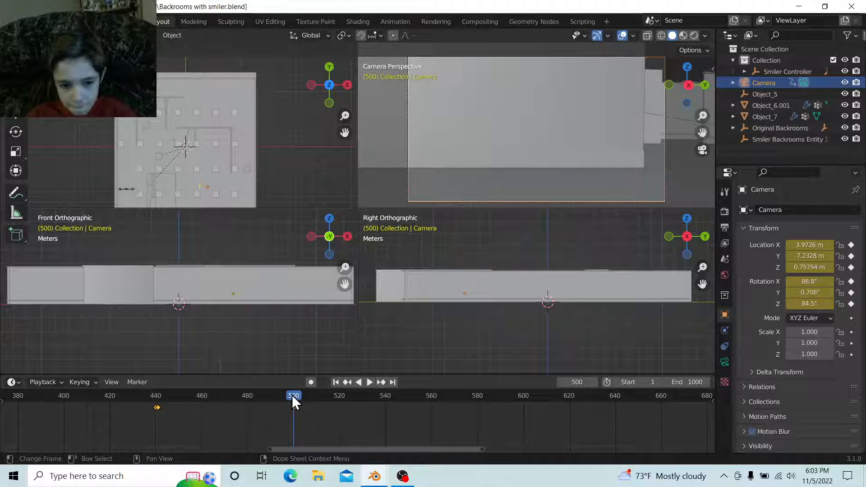
{"action": "key", "text": "space"}
{"action": "key", "text": "space"}
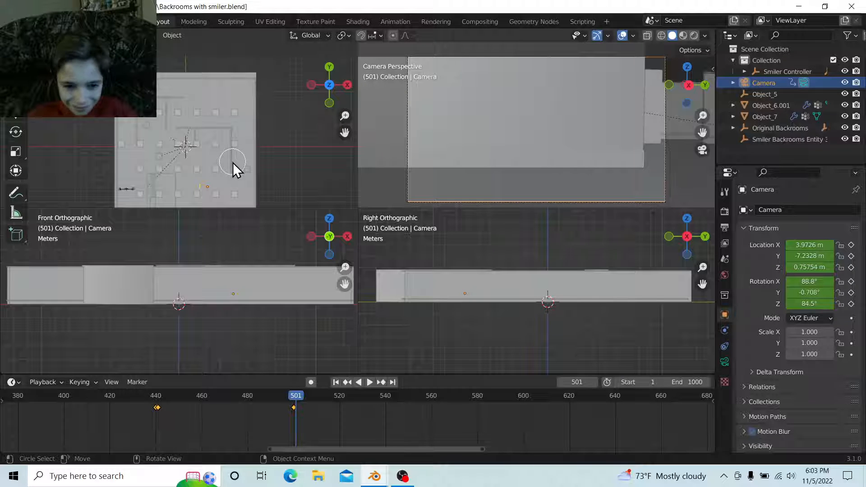
{"action": "key", "text": "i"}
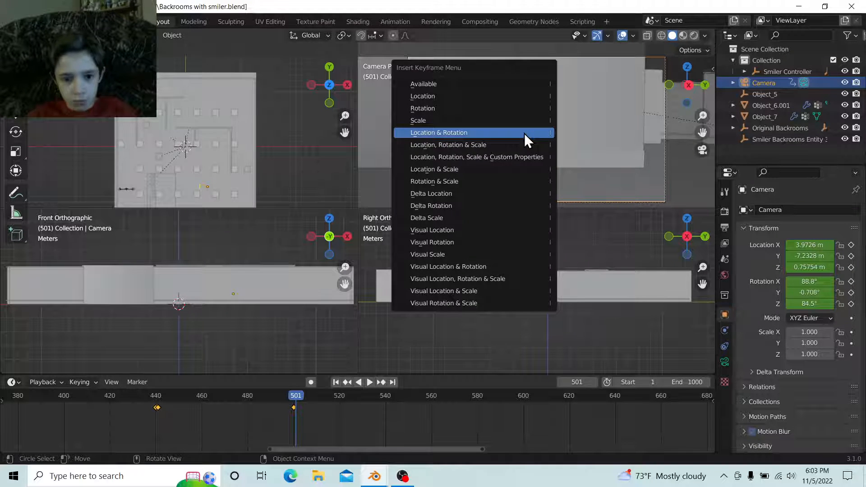
{"action": "left_click", "coordinate": [525, 132]}
At frame 560, turn the camera to a Z rotation of about 1.18° in the top view and keyframe its location and rotation.
{"action": "key", "text": "space"}
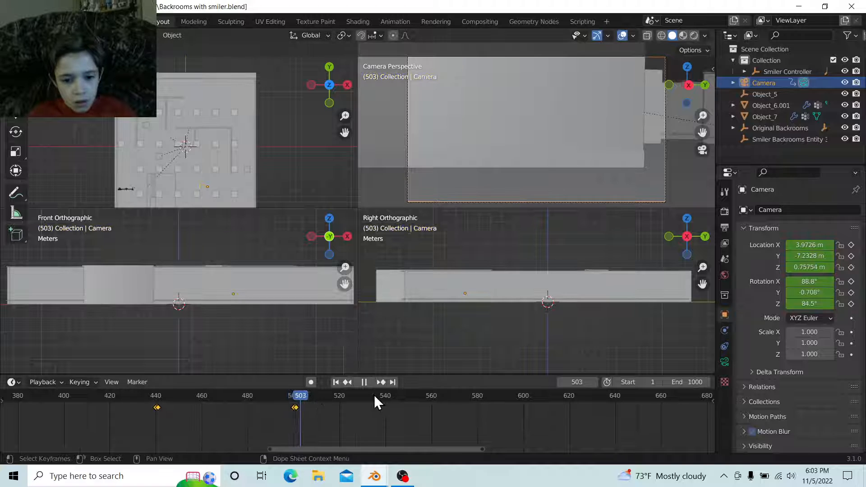
{"action": "left_click_drag", "start_coordinate": [483, 398], "coordinate": [478, 399]}
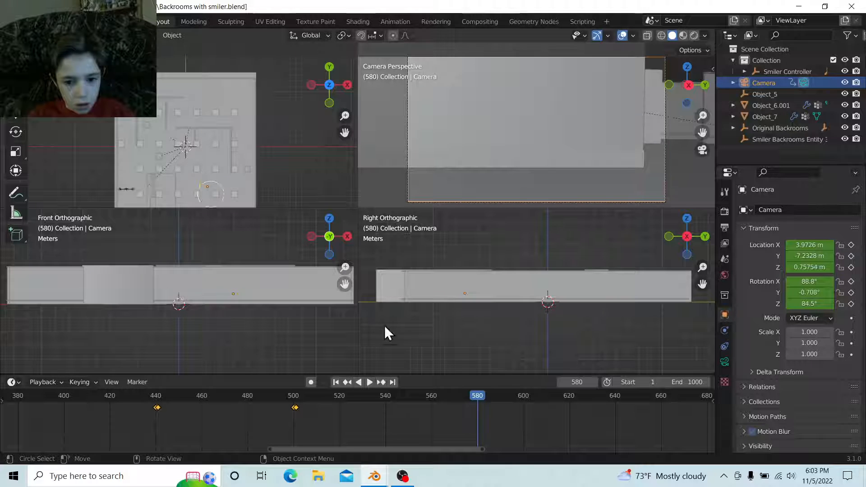
{"action": "left_click_drag", "start_coordinate": [478, 402], "coordinate": [433, 399]}
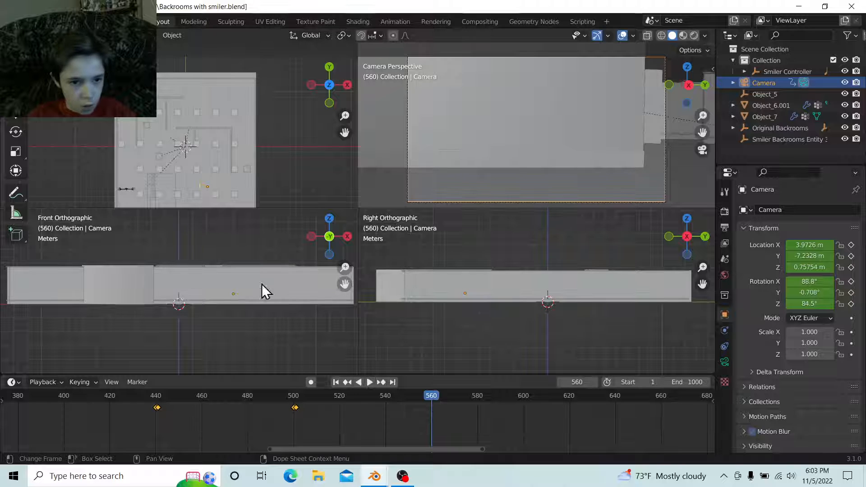
{"action": "key", "text": "r"}
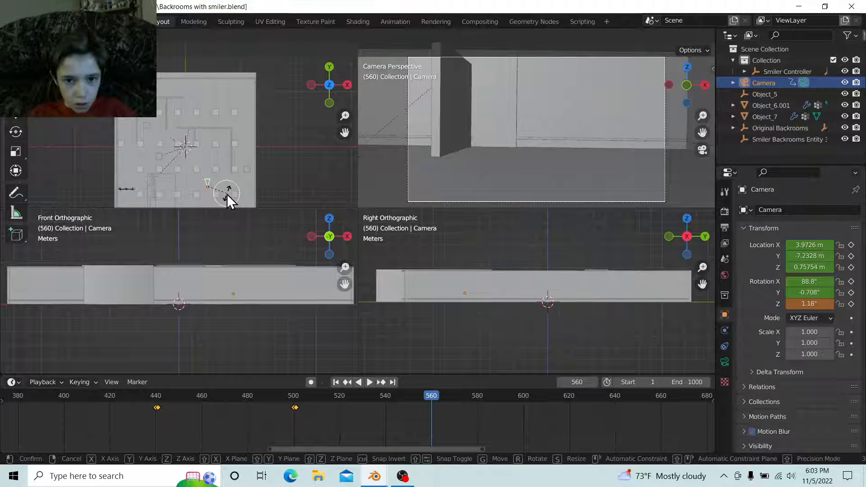
{"action": "left_click", "coordinate": [226, 194]}
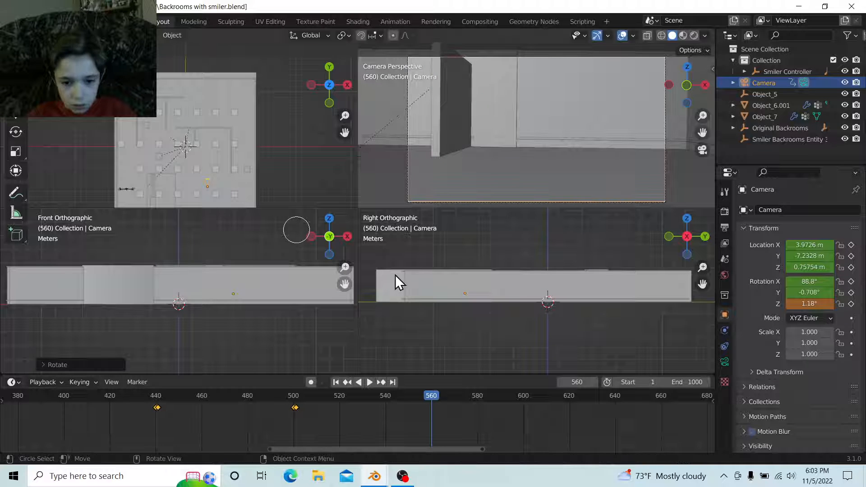
{"action": "key", "text": "i"}
{"action": "left_click", "coordinate": [510, 120]}
Insert a Location & Rotation keyframe for the camera at frame 561, holding the frame 560 pose.
{"action": "key", "text": "space"}
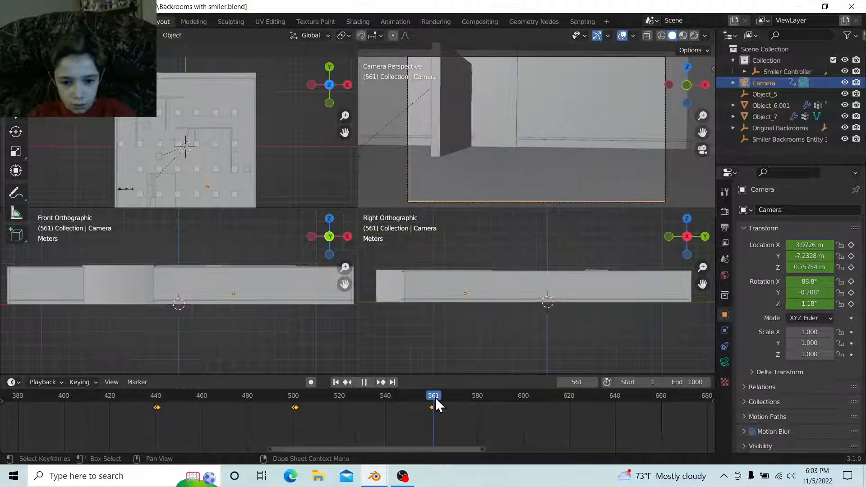
{"action": "key", "text": "space"}
{"action": "key", "text": "i"}
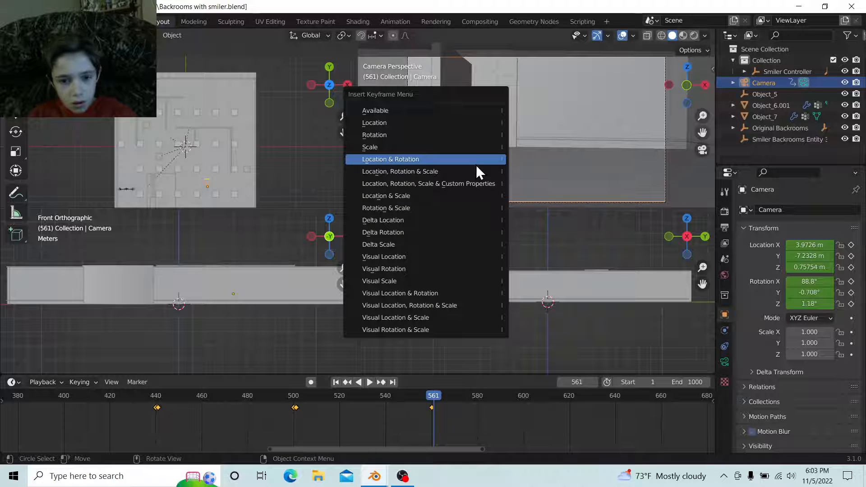
{"action": "left_click", "coordinate": [475, 165]}
At frame 620, move the camera in the top view to about X 3.81 m, Y -2.57 m and keyframe its location and rotation.
{"action": "key", "text": "space"}
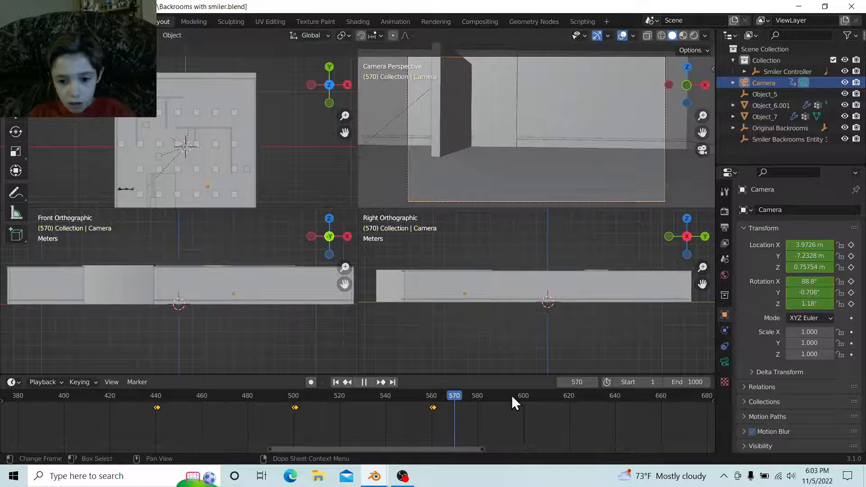
{"action": "mouse_move", "coordinate": [567, 396]}
{"action": "left_mouse_down"}
{"action": "mouse_move", "coordinate": [578, 396]}
{"action": "mouse_move", "coordinate": [570, 397]}
{"action": "left_mouse_up"}
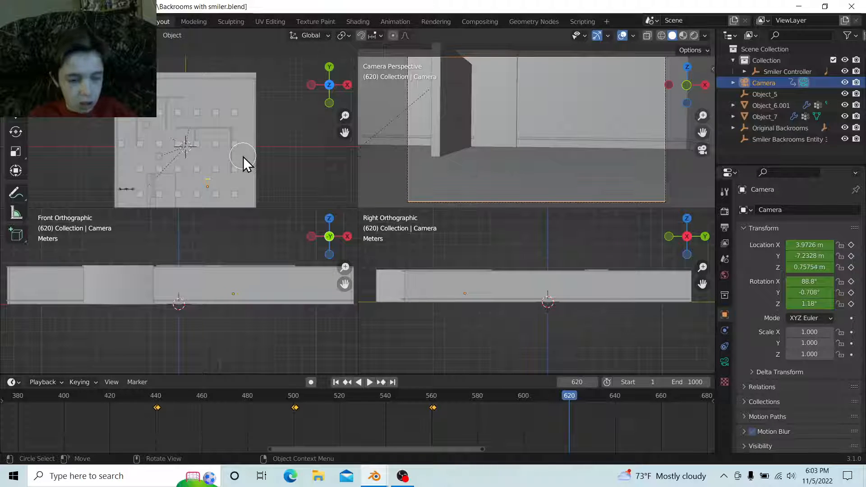
{"action": "key", "text": "g"}
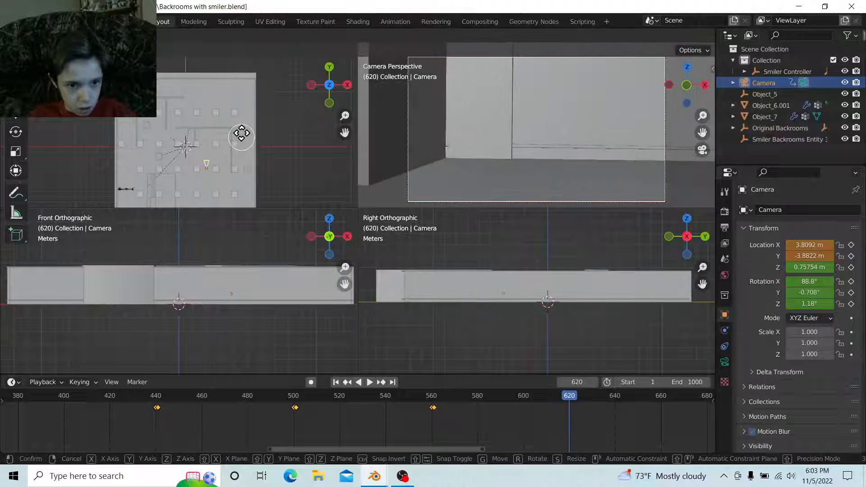
{"action": "left_click", "coordinate": [241, 130]}
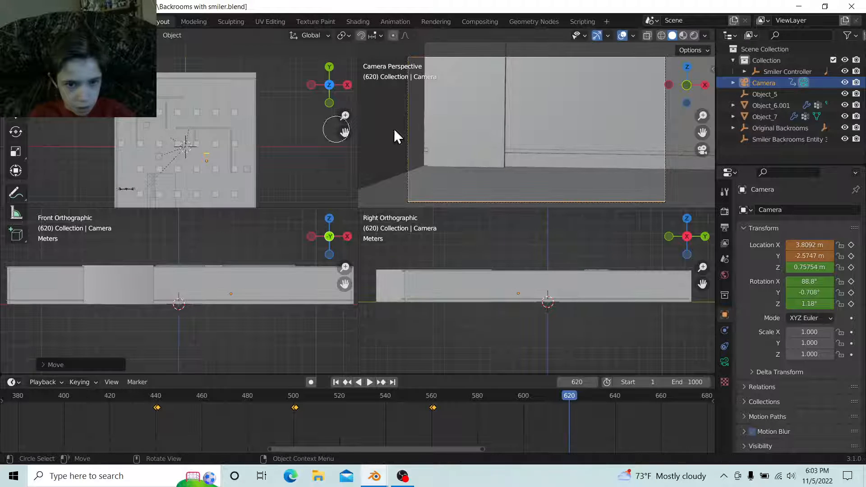
{"action": "key", "text": "i"}
{"action": "left_click", "coordinate": [502, 132]}
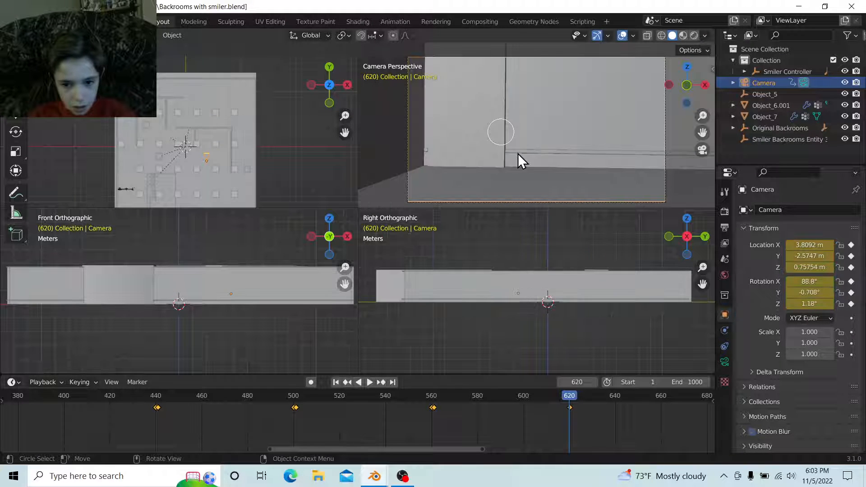
Insert a Location & Rotation keyframe for the camera at frame 621, holding the frame 620 pose.
{"action": "left_click", "coordinate": [572, 396]}
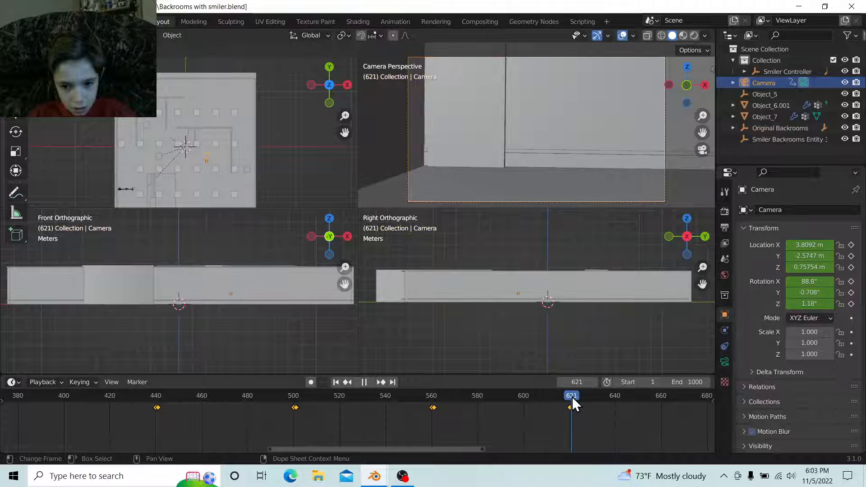
{"action": "key", "text": "i"}
{"action": "left_click", "coordinate": [508, 143]}
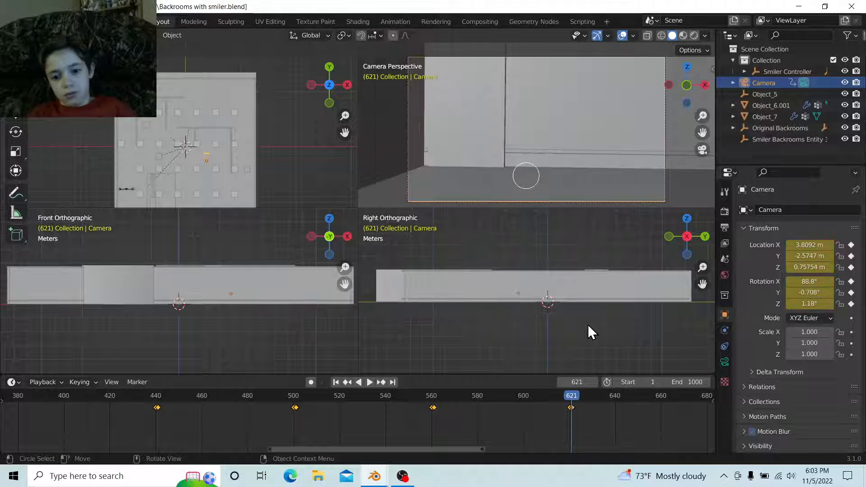
At frame 700, turn the camera to a Z rotation of about 83.3° in the top view and keyframe its location and rotation.
{"action": "middle_click_drag", "start_coordinate": [605, 414], "coordinate": [445, 430]}
{"action": "left_click_drag", "start_coordinate": [397, 397], "coordinate": [565, 402]}
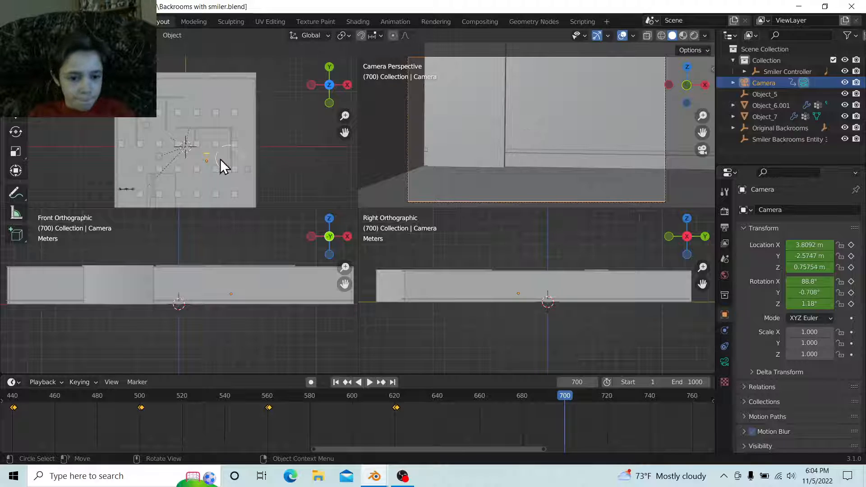
{"action": "key", "text": "r"}
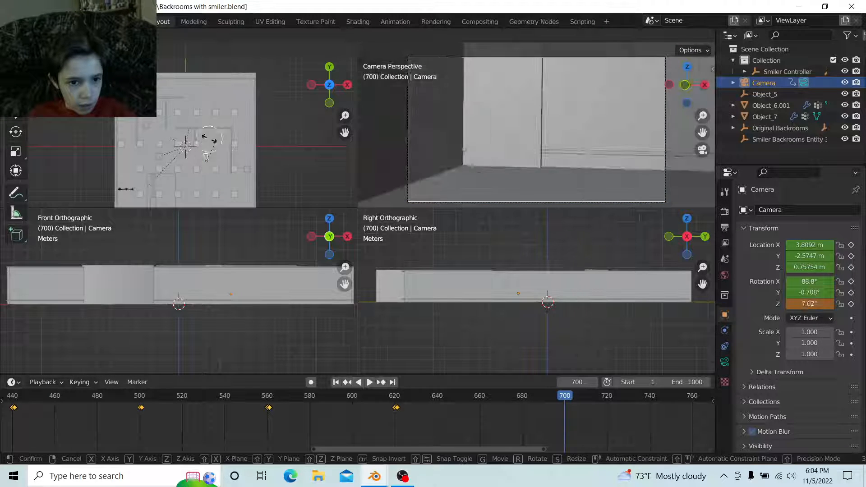
{"action": "left_click", "coordinate": [243, 146]}
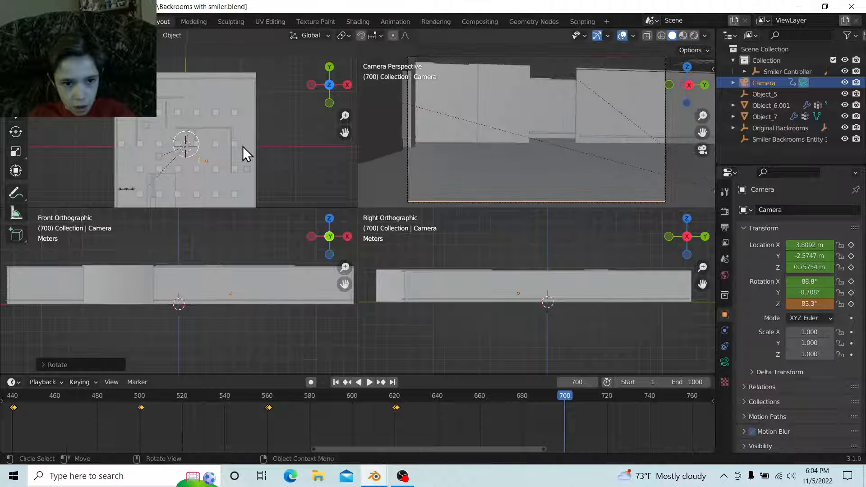
{"action": "key", "text": "i"}
{"action": "left_click", "coordinate": [509, 147]}
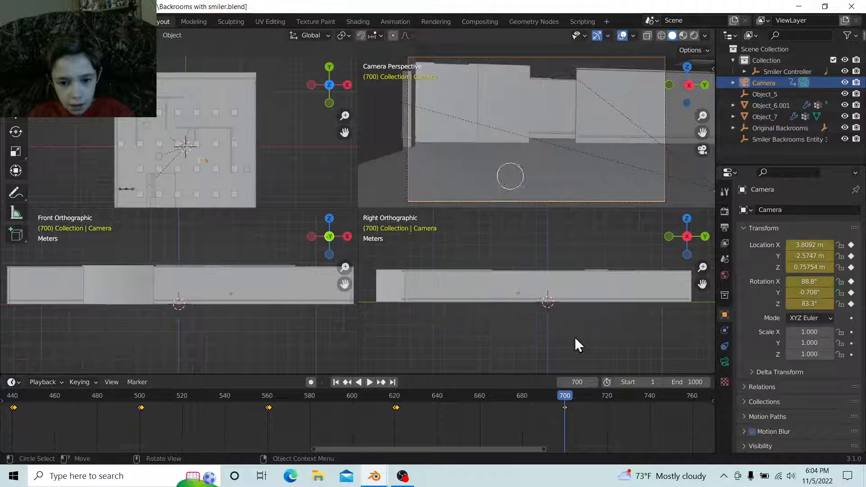
Insert a Location & Rotation keyframe for the camera at frame 701, holding the frame 700 pose.
{"action": "left_click", "coordinate": [567, 399]}
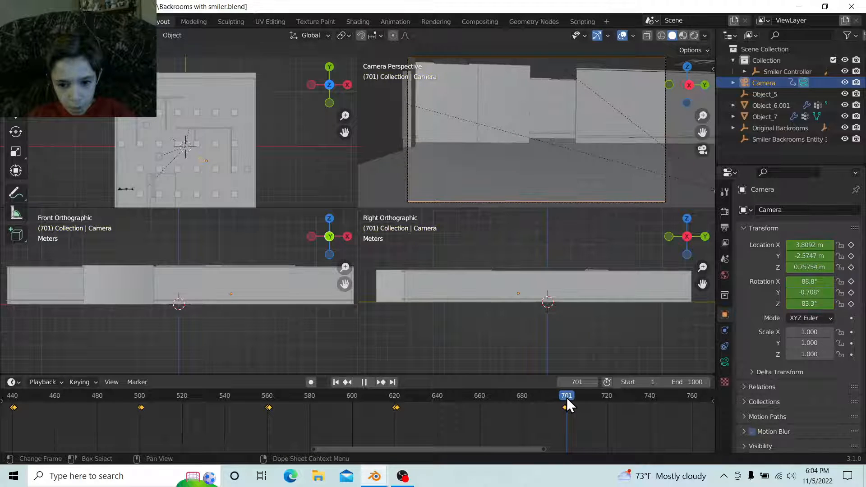
{"action": "key", "text": "i"}
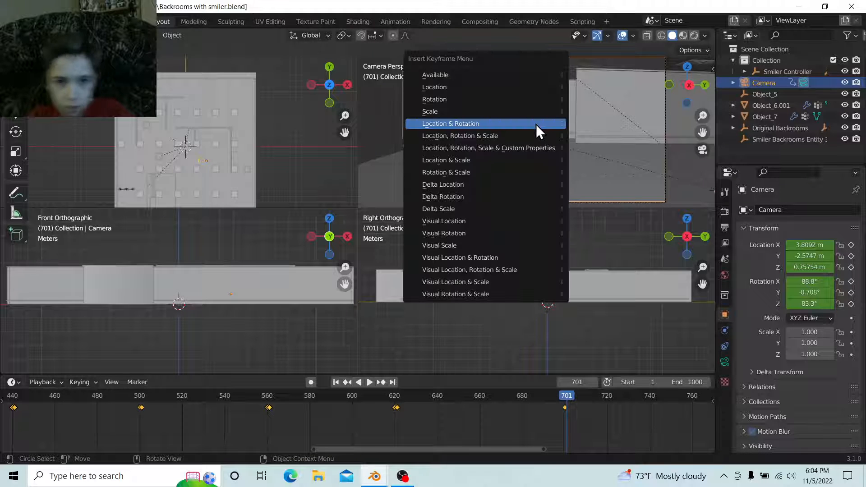
{"action": "left_click", "coordinate": [536, 125]}
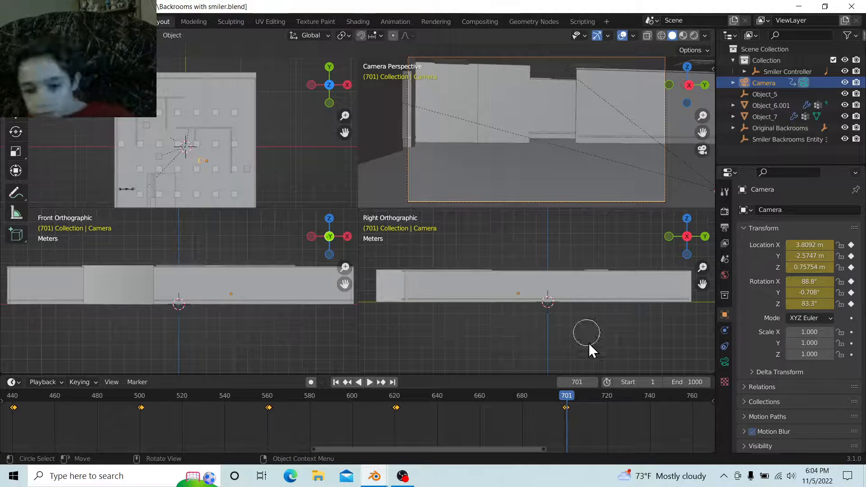
At frame 780, move the camera in the top view to about X -6.32 m, Y -2.41 m.
{"action": "middle_click_drag", "start_coordinate": [591, 426], "coordinate": [388, 437]}
{"action": "key", "text": "space"}
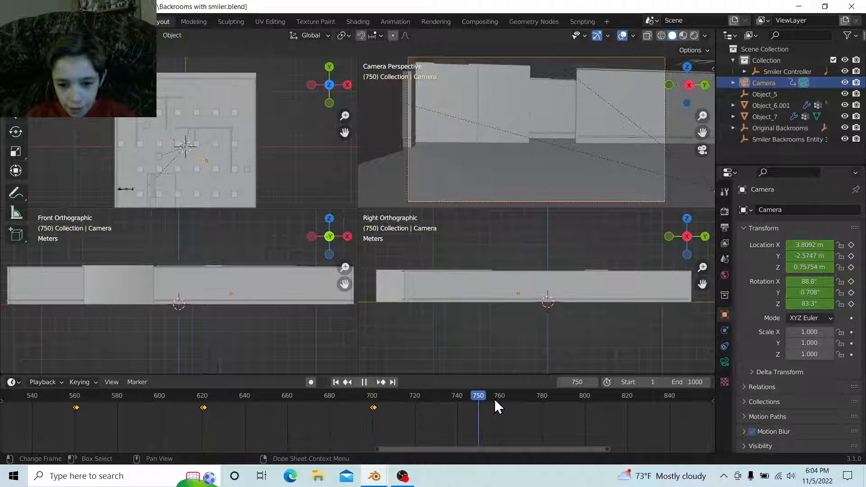
{"action": "key", "text": "space"}
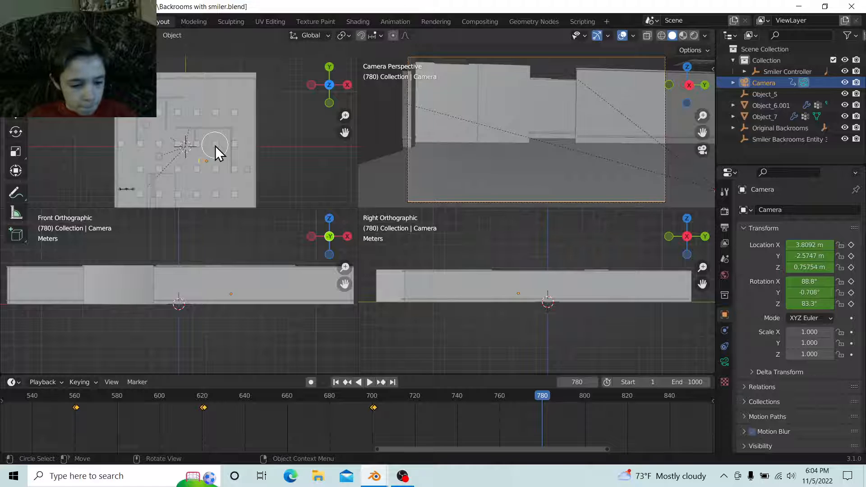
{"action": "key", "text": "g"}
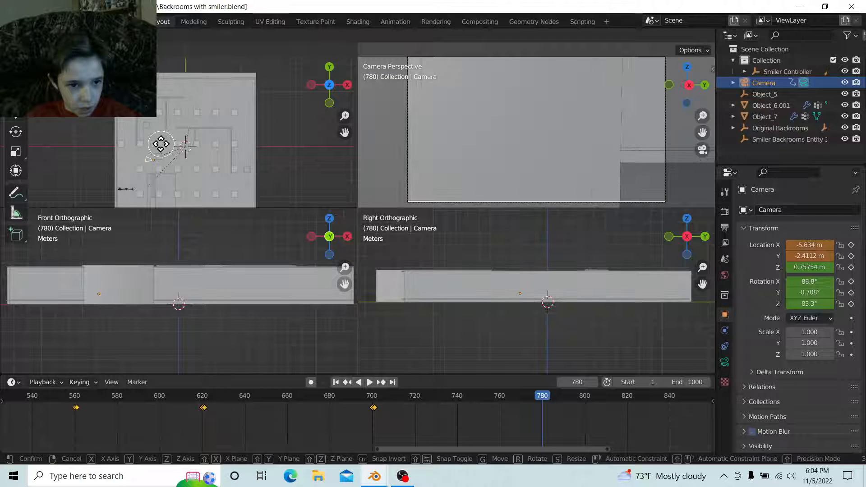
{"action": "left_click", "coordinate": [159, 145]}
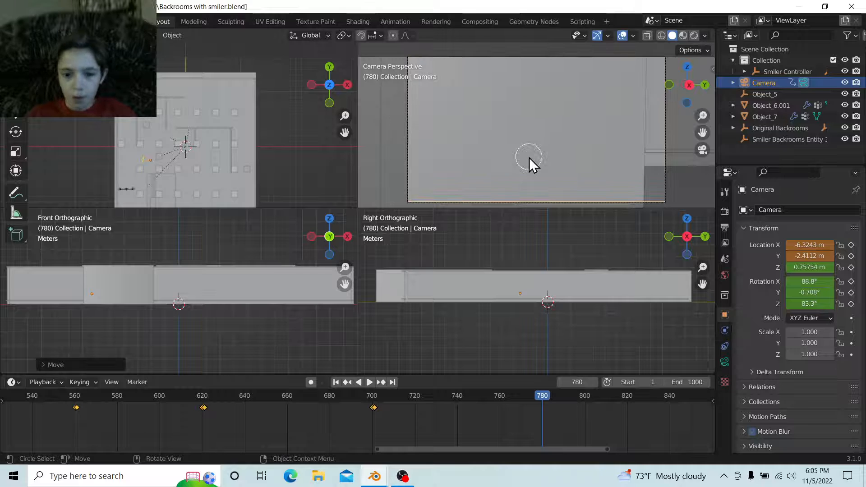
Select the Smiler Controller and move it along the X axis in the top view to about X -5.0 m.
{"action": "left_click", "coordinate": [128, 190]}
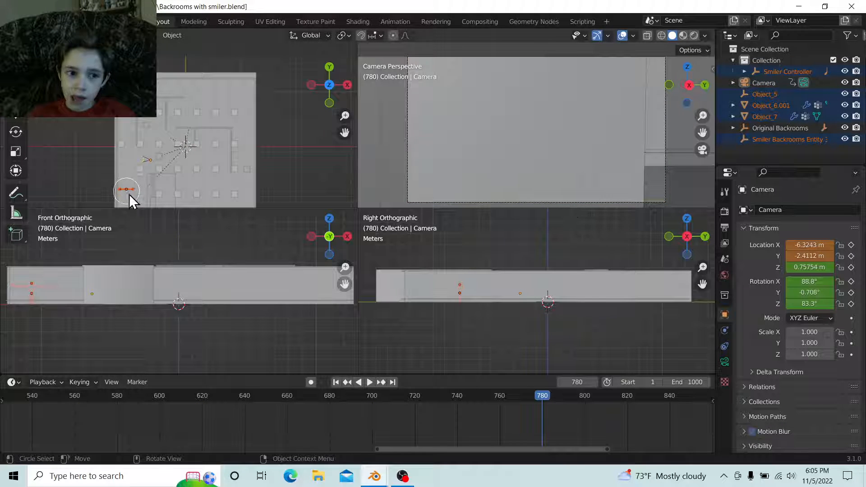
{"action": "left_click", "coordinate": [15, 113]}
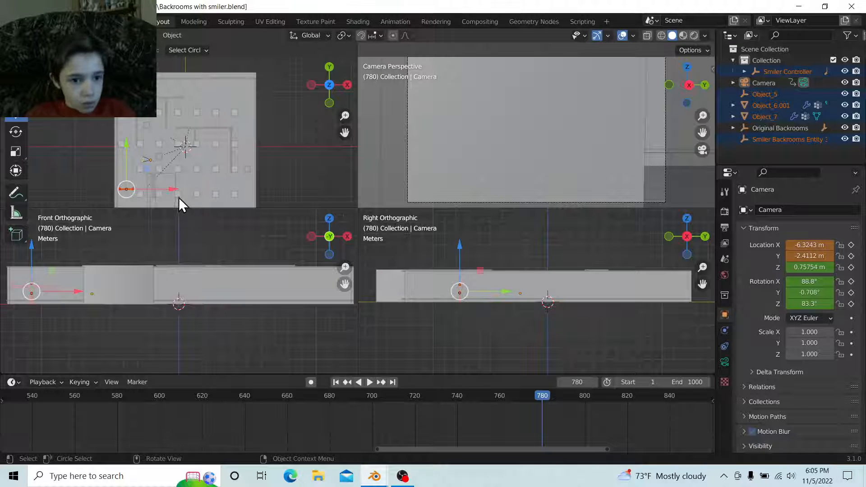
{"action": "key", "text": "g"}
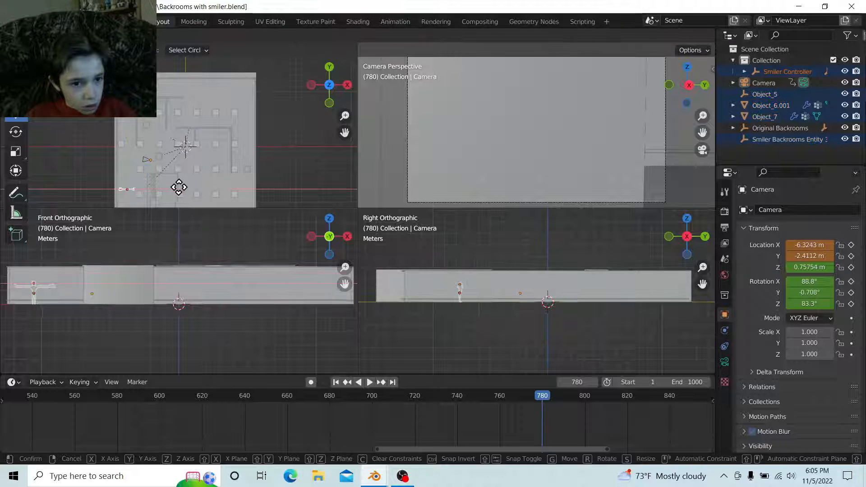
{"action": "left_click_drag", "start_coordinate": [179, 188], "coordinate": [196, 188]}
{"action": "left_click", "coordinate": [191, 192]}
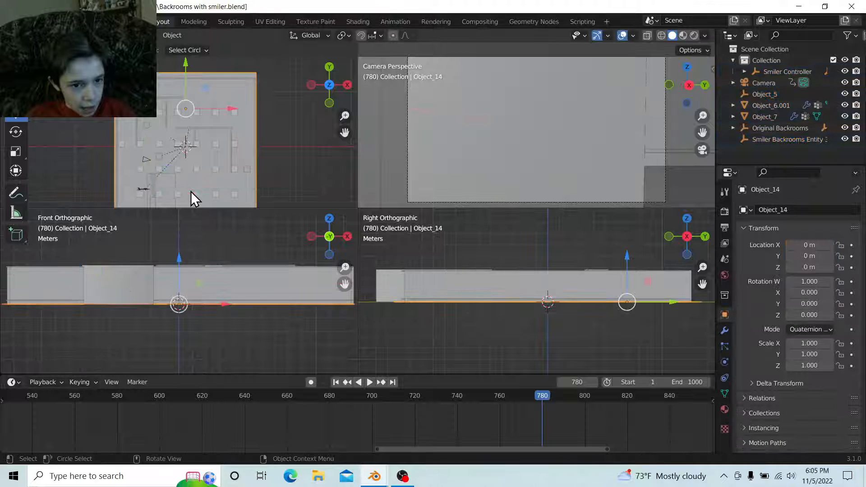
{"action": "left_click", "coordinate": [145, 188]}
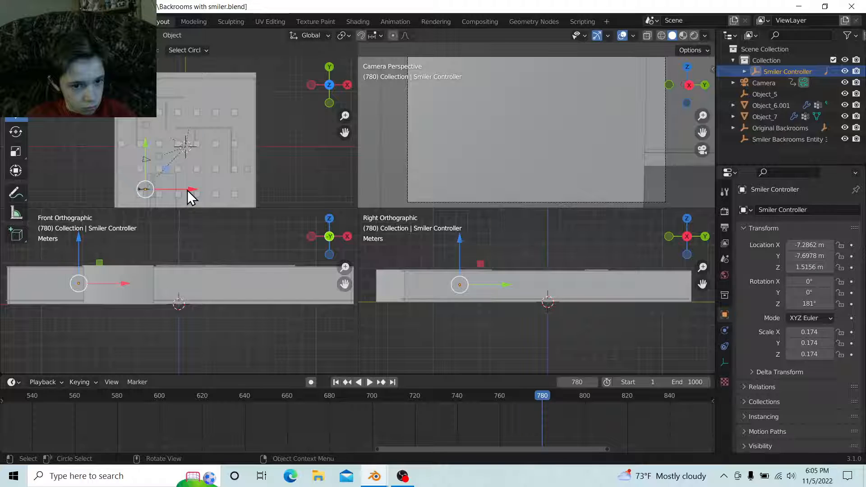
{"action": "left_click_drag", "start_coordinate": [188, 190], "coordinate": [201, 188]}
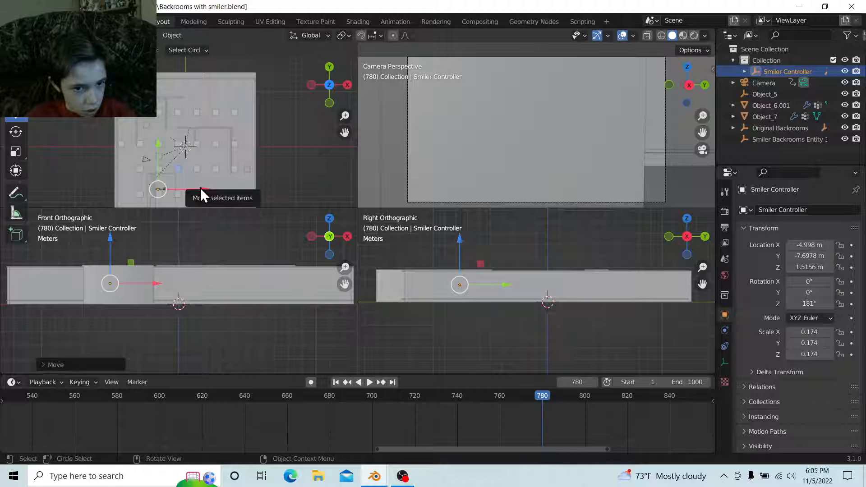
Rotate the Smiler Controller around its Y axis to a Y rotation of about 7.95°.
{"action": "left_click", "coordinate": [19, 130]}
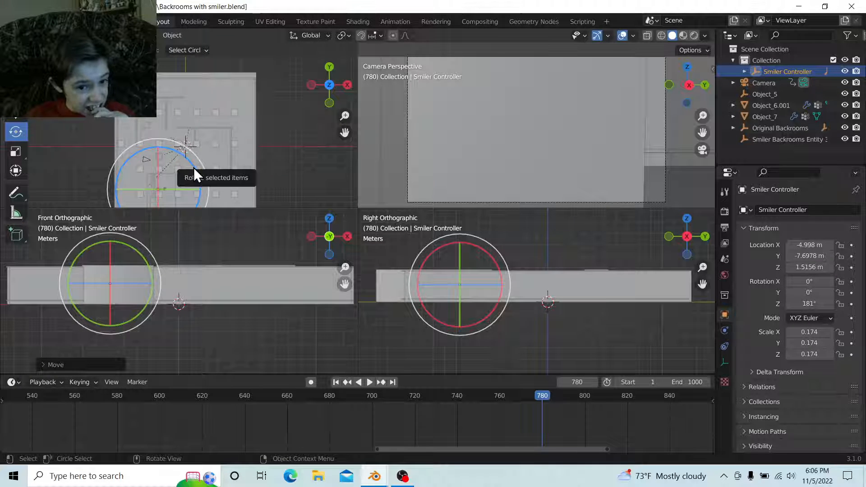
{"action": "left_click_drag", "start_coordinate": [194, 166], "coordinate": [190, 161]}
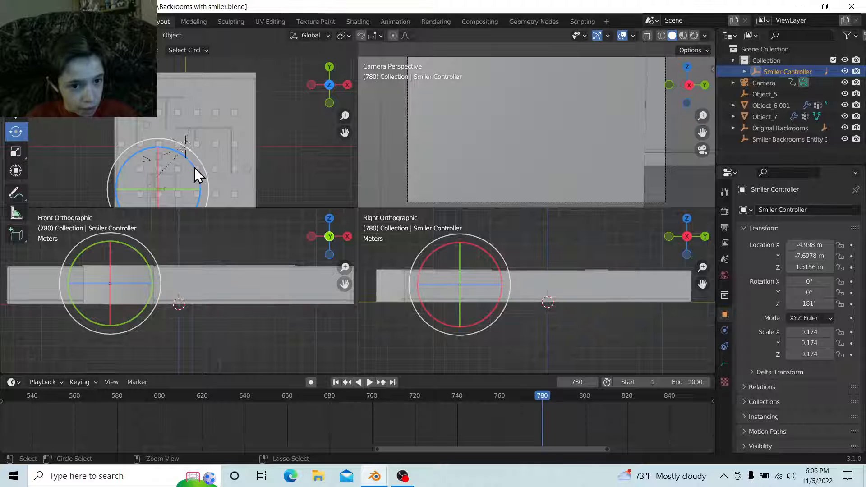
{"action": "left_click_drag", "start_coordinate": [193, 189], "coordinate": [168, 188]}
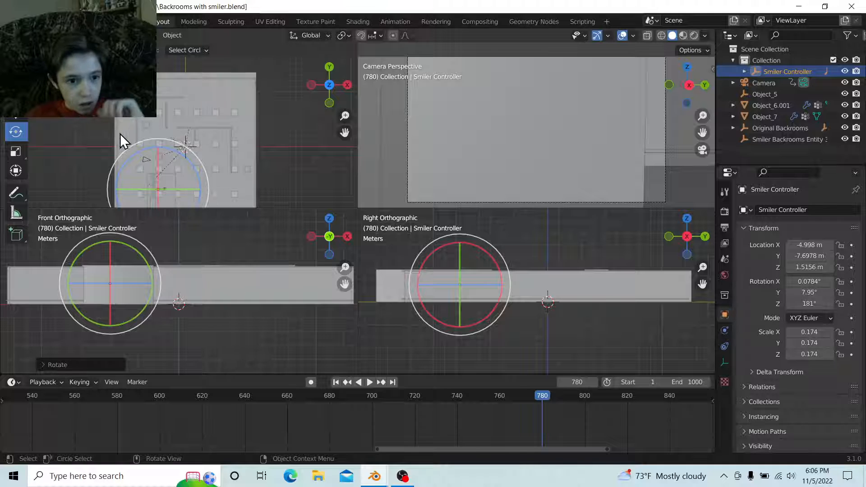
Select the camera and turn it in the top view to a Z rotation of about 178°, facing the Smiler.
{"action": "left_click", "coordinate": [147, 159]}
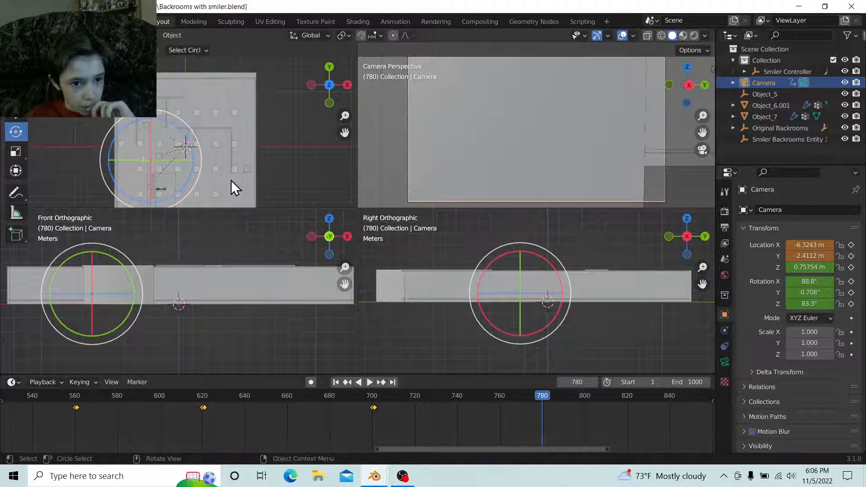
{"action": "left_click", "coordinate": [16, 71]}
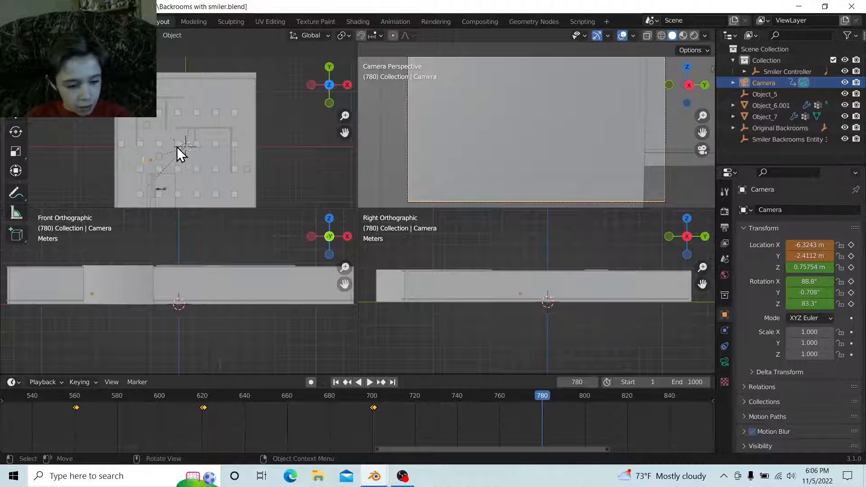
{"action": "key", "text": "g"}
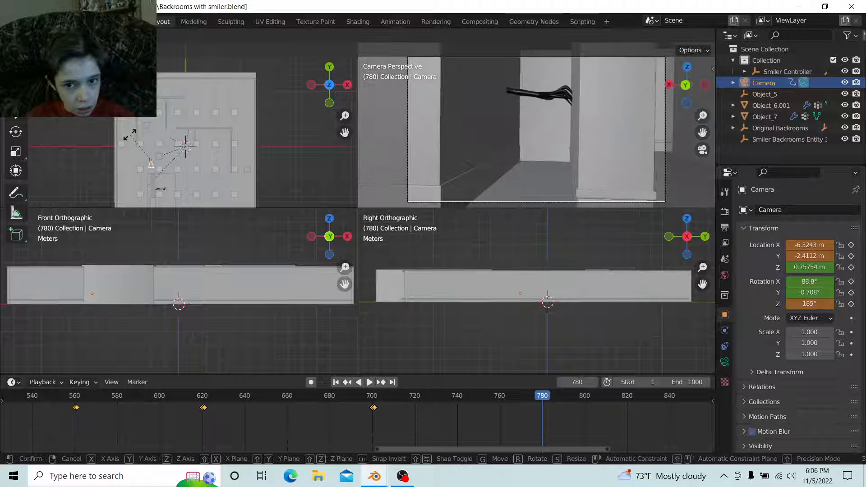
{"action": "left_click", "coordinate": [134, 136]}
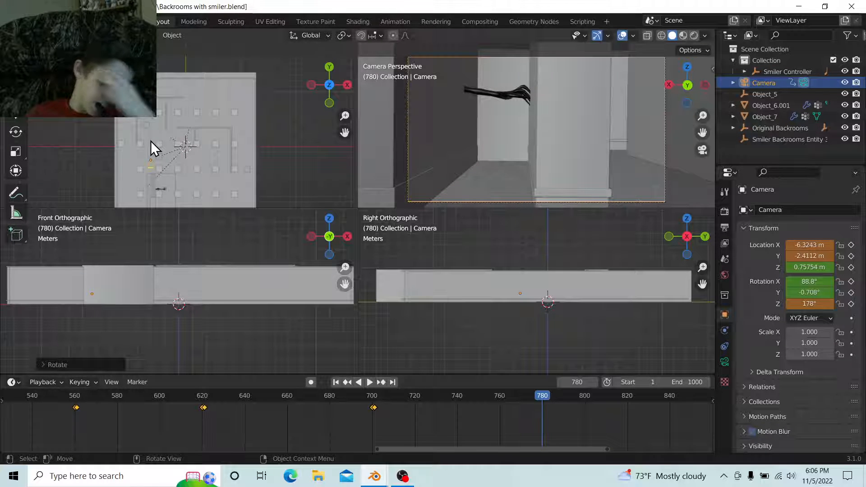
Rotate the Smiler Controller to a Y rotation of about 136° and move it along the X axis to about X -5.73 m.
{"action": "left_click", "coordinate": [159, 189]}
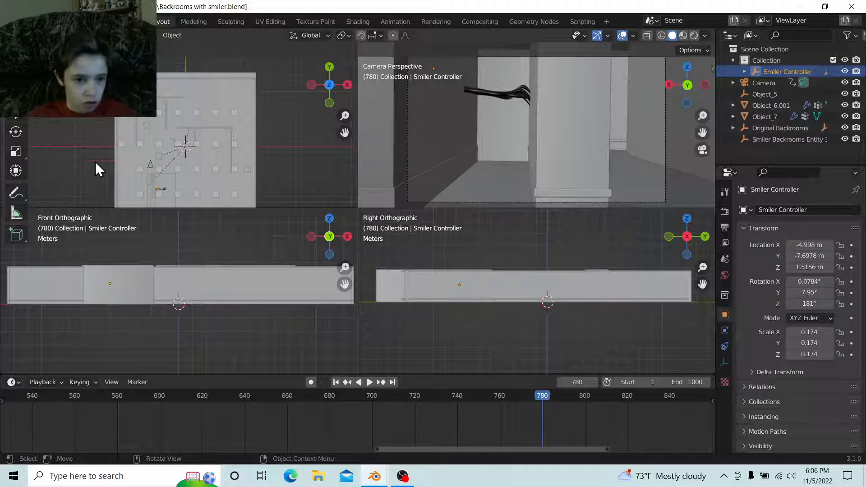
{"action": "left_click", "coordinate": [16, 131]}
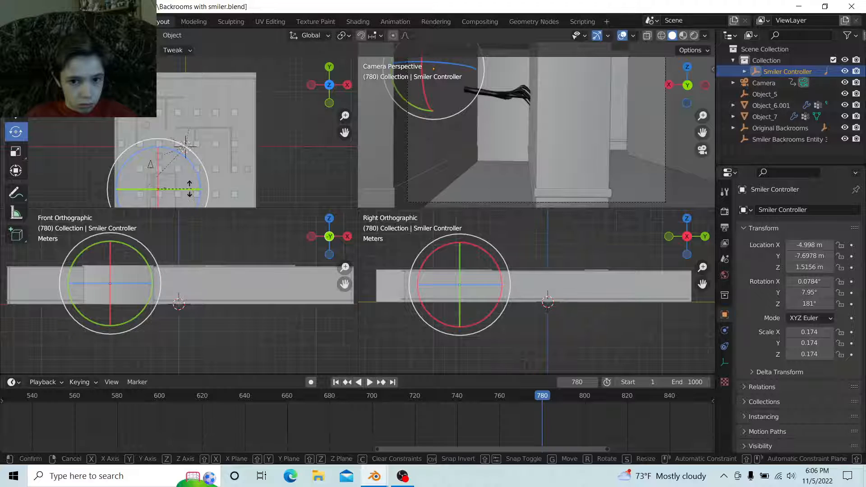
{"action": "left_click_drag", "start_coordinate": [194, 190], "coordinate": [156, 186]}
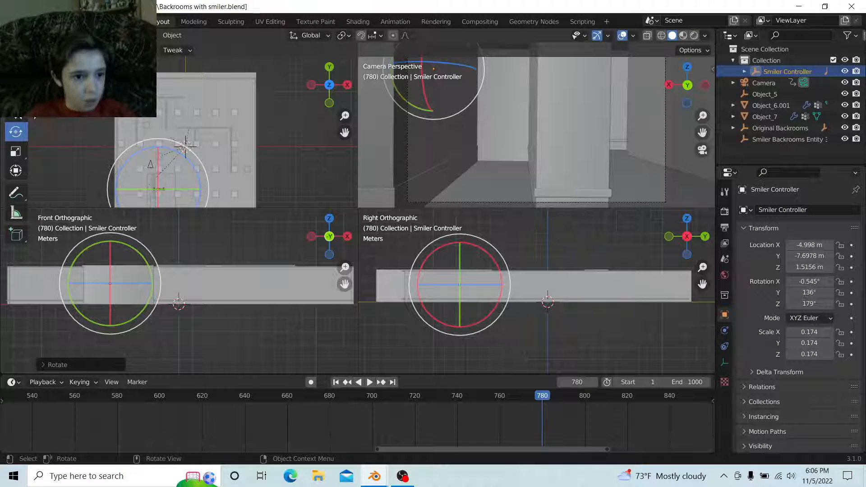
{"action": "left_click", "coordinate": [18, 113]}
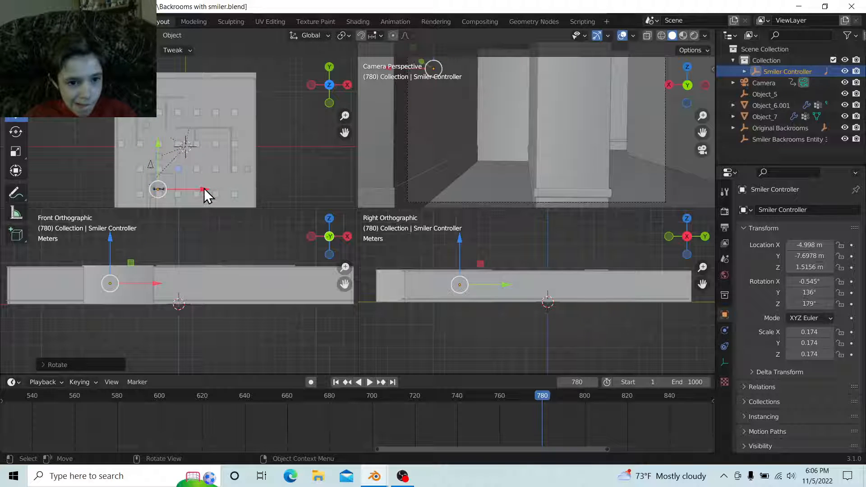
{"action": "left_click_drag", "start_coordinate": [204, 189], "coordinate": [198, 188]}
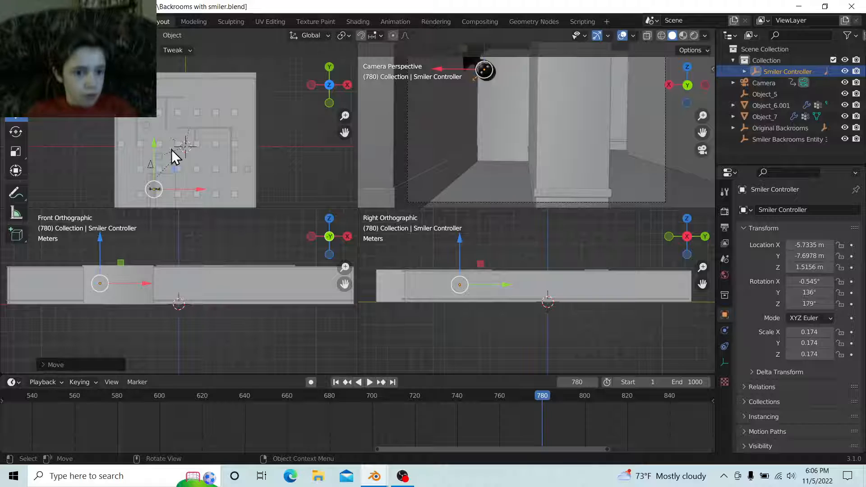
Select the camera and insert a Location & Rotation keyframe for it at frame 780.
{"action": "left_click", "coordinate": [151, 163]}
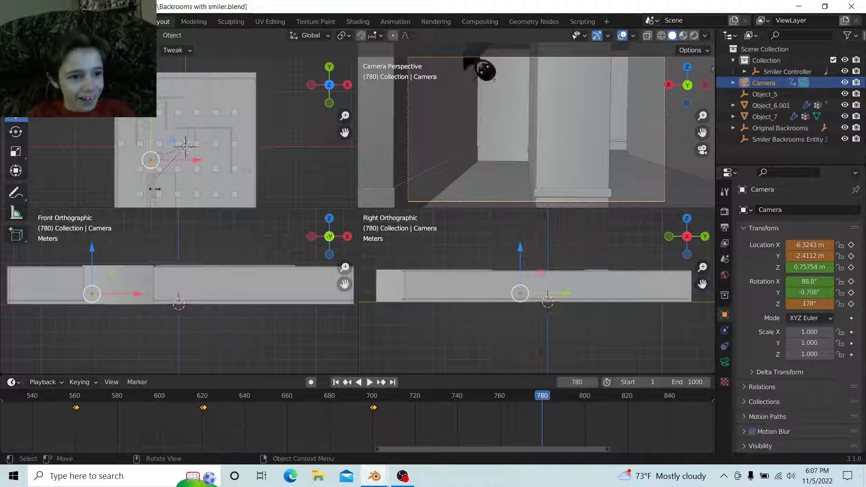
{"action": "left_click", "coordinate": [16, 71]}
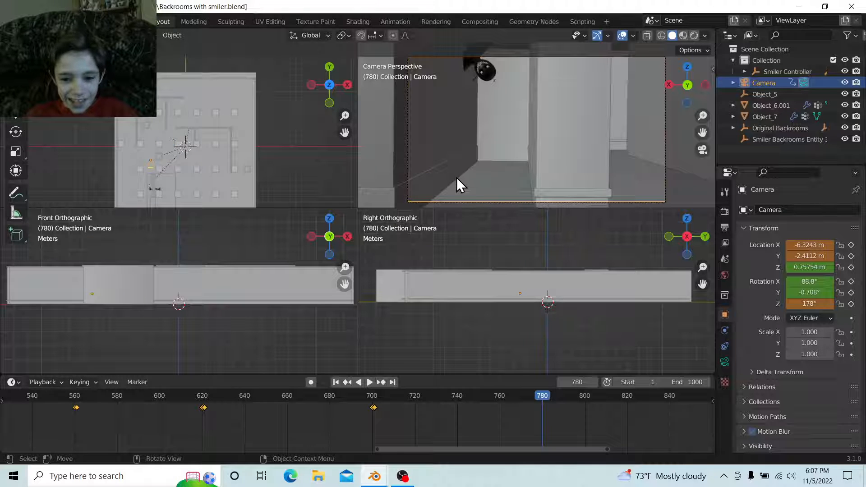
{"action": "key", "text": "i"}
{"action": "left_click", "coordinate": [469, 165]}
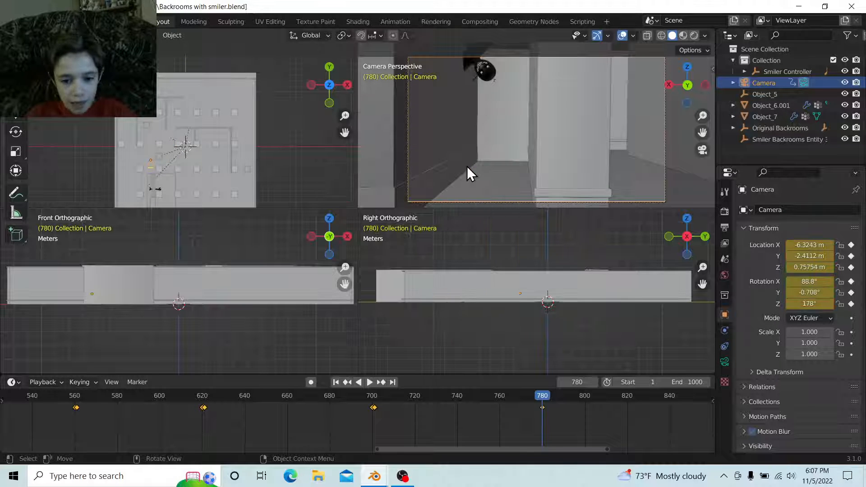
Insert a Location & Rotation keyframe for the camera at frame 781, holding the frame 780 pose.
{"action": "left_click", "coordinate": [545, 396]}
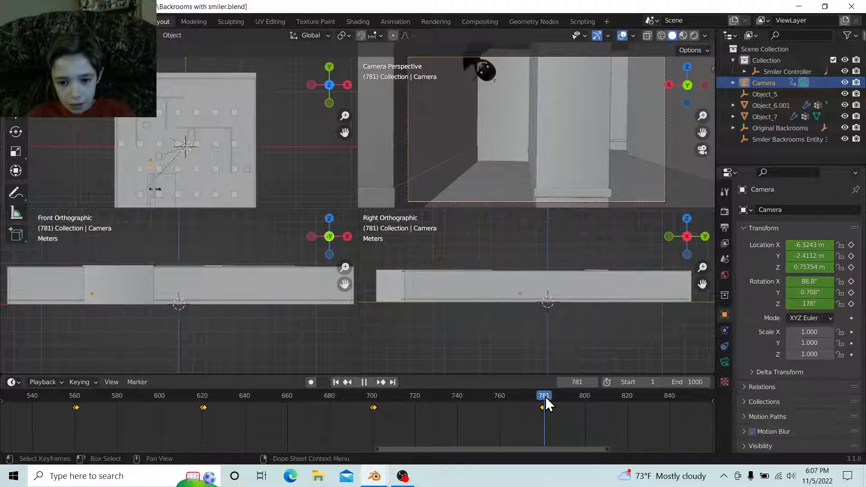
{"action": "key", "text": "i"}
{"action": "left_click", "coordinate": [551, 158]}
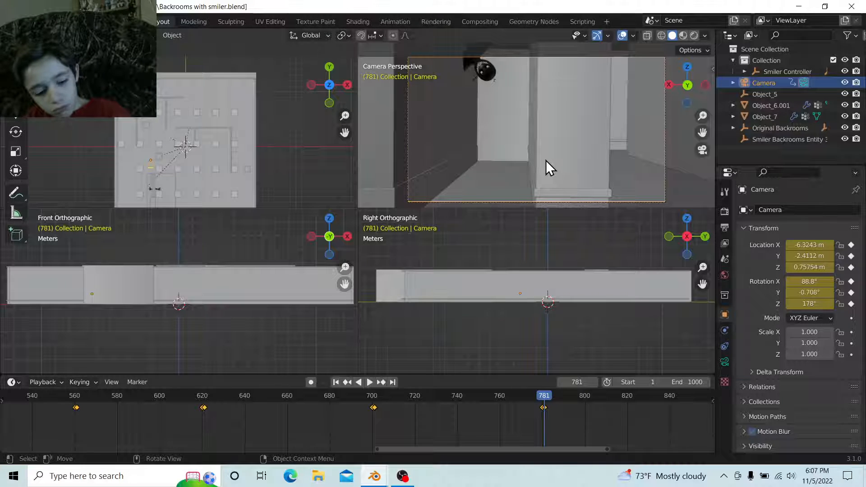
{"action": "key", "text": "alt+i"}
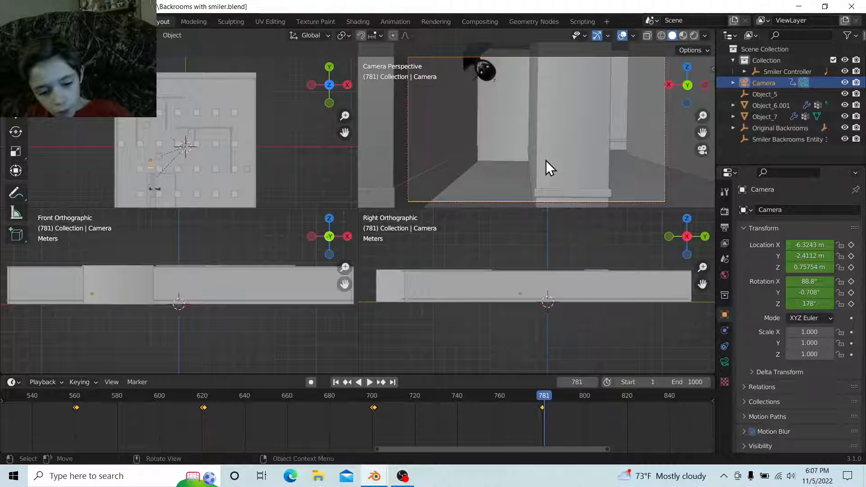
{"action": "key", "text": "i"}
{"action": "left_click", "coordinate": [546, 161]}
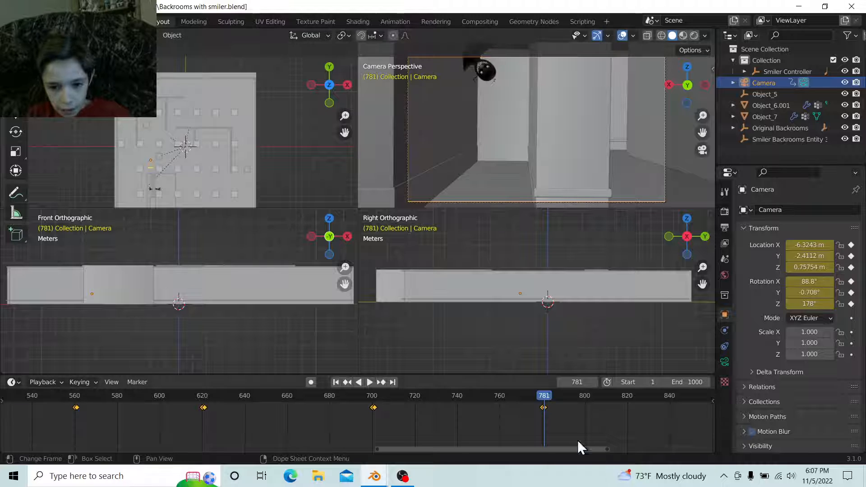
At frame 840, turn the camera in the top view to a Z rotation of about 50°.
{"action": "key", "text": "space"}
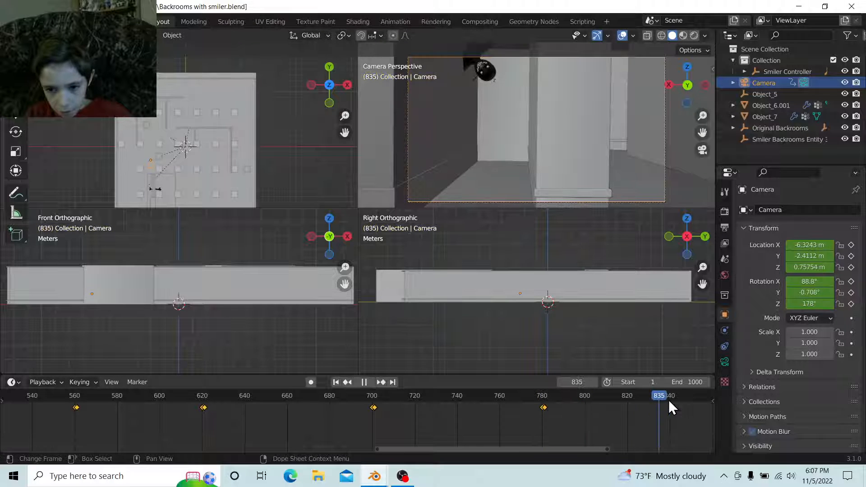
{"action": "key", "text": "space"}
{"action": "left_click", "coordinate": [671, 399]}
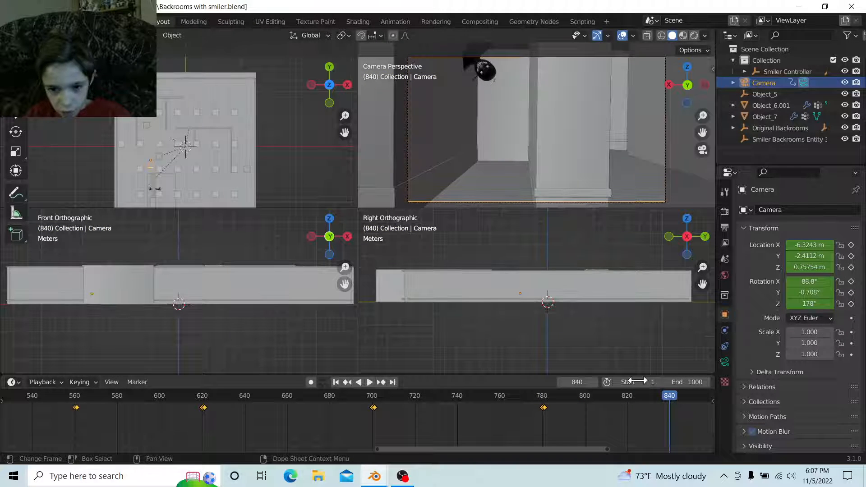
{"action": "key", "text": "r"}
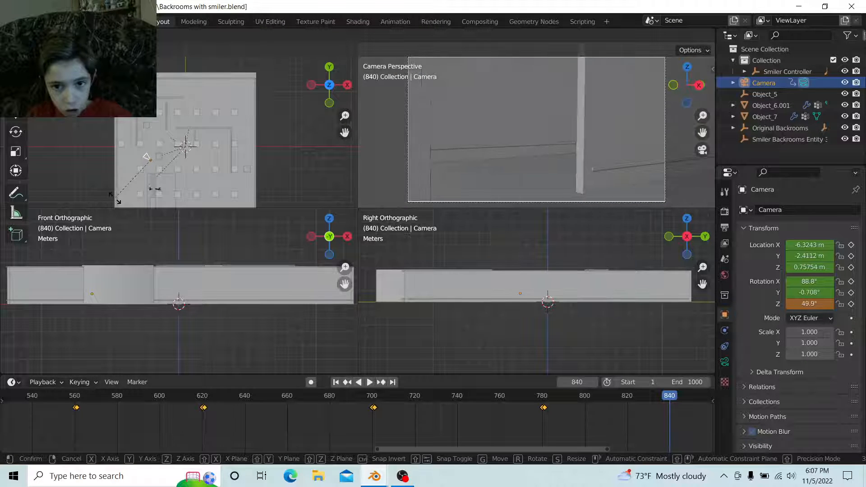
{"action": "left_click", "coordinate": [166, 205]}
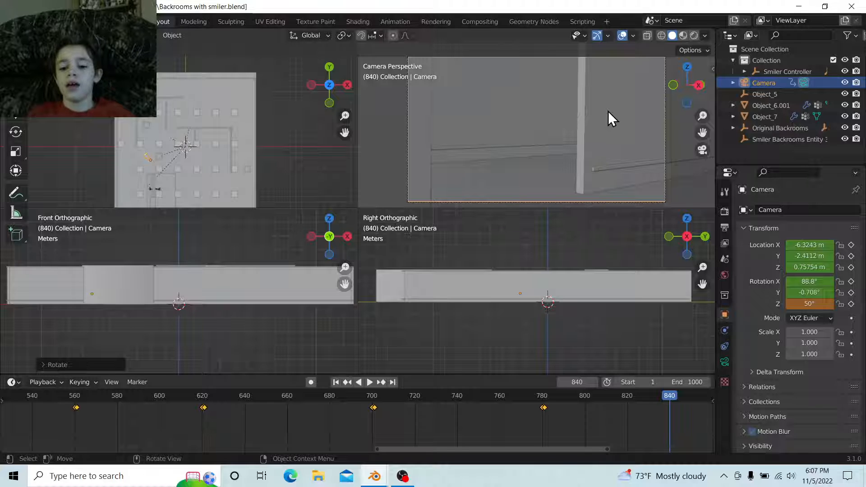
Step back through the camera's earlier keyframes and return the timeline to frame 1.
{"action": "left_click", "coordinate": [346, 383]}
{"action": "left_click", "coordinate": [347, 384]}
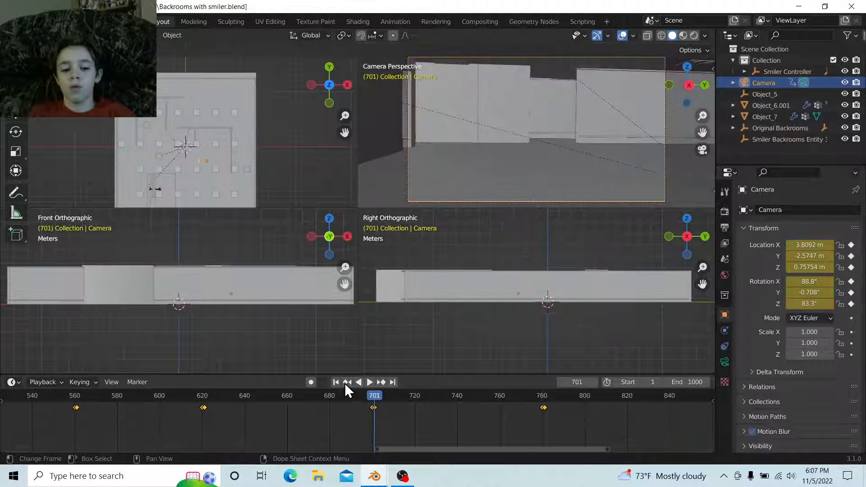
{"action": "left_click", "coordinate": [347, 383]}
{"action": "left_click", "coordinate": [346, 384]}
{"action": "left_click", "coordinate": [336, 382]}
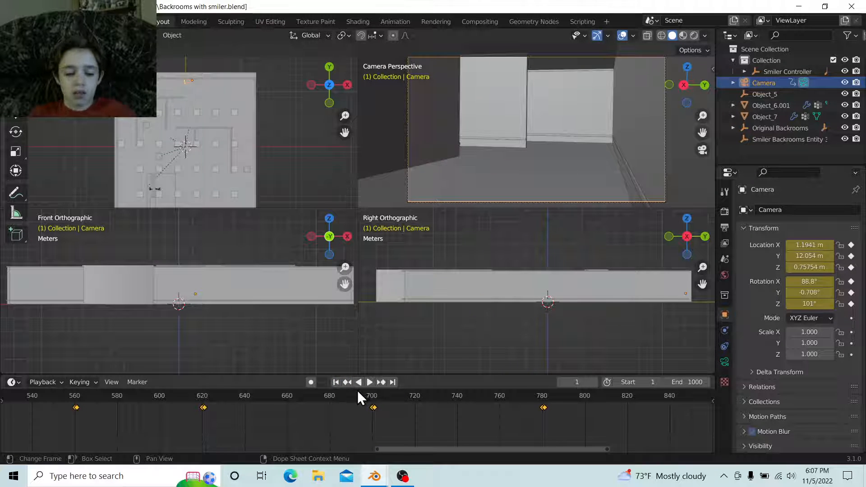
Play the camera animation from frame 1 and stop it at about frame 828, past the last camera keyframes.
{"action": "key", "text": "space"}
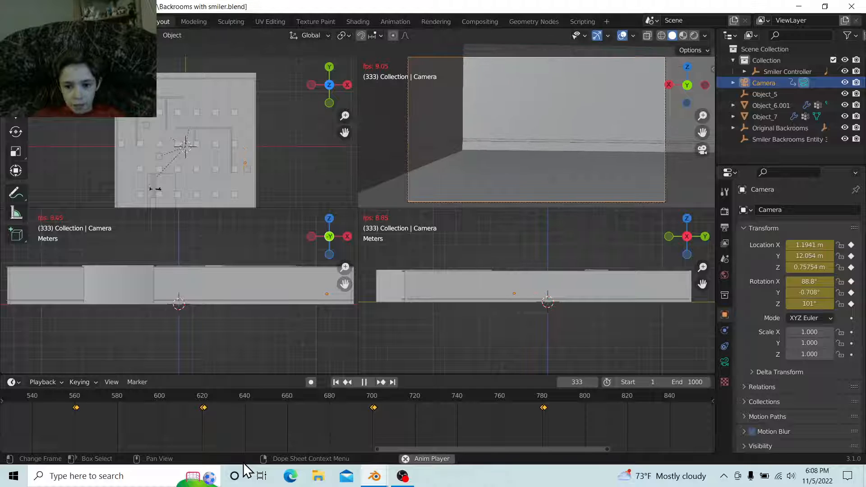
{"action": "left_click", "coordinate": [223, 480]}
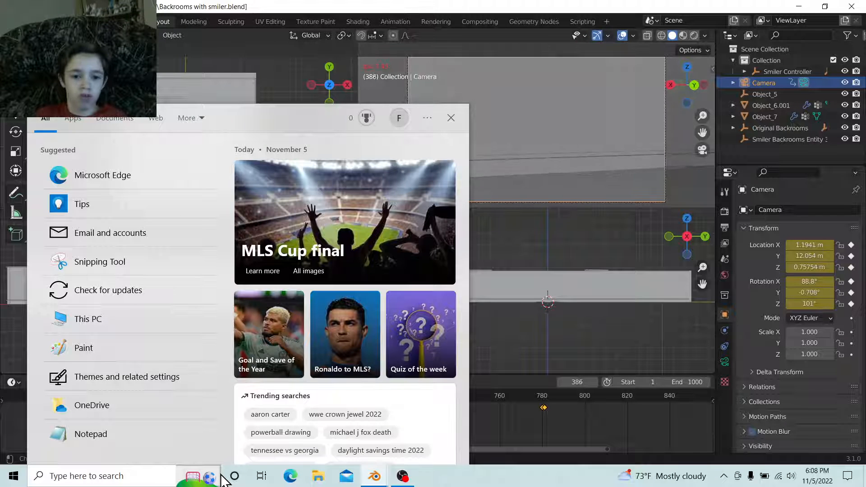
{"action": "left_click", "coordinate": [451, 117]}
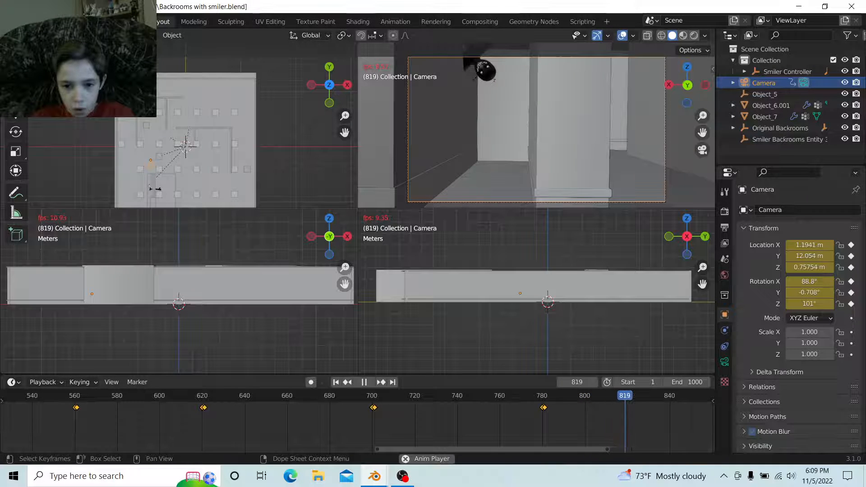
{"action": "key", "text": "space"}
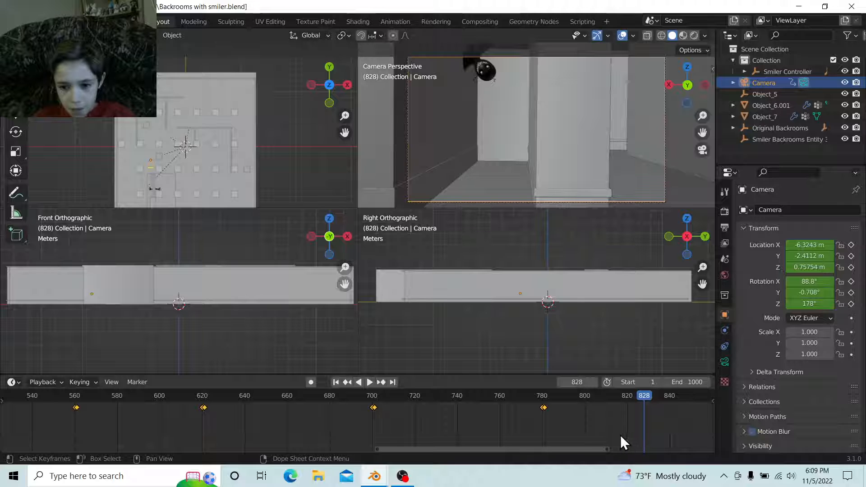
At frame 860, turn the camera in the top view to a Z rotation of about 53.4° and insert a Location & Rotation keyframe.
{"action": "middle_click_drag", "start_coordinate": [621, 437], "coordinate": [398, 408]}
{"action": "key", "text": "space"}
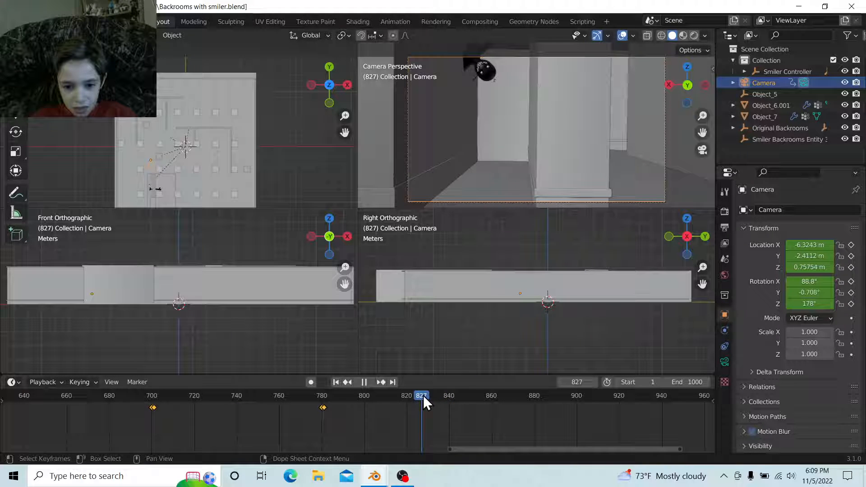
{"action": "key", "text": "space"}
{"action": "left_click", "coordinate": [492, 399]}
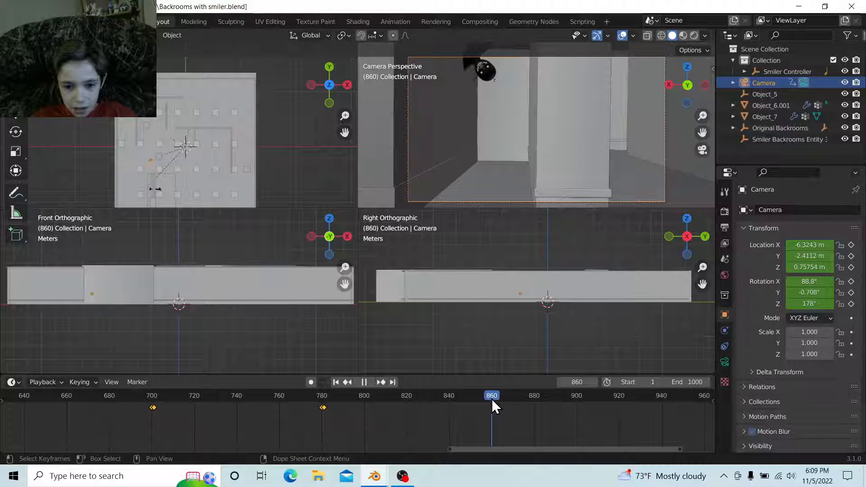
{"action": "key", "text": "r"}
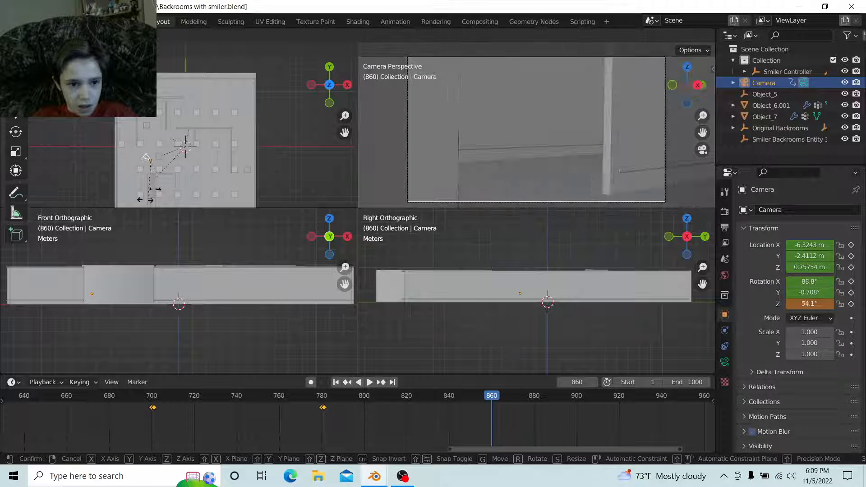
{"action": "left_click", "coordinate": [148, 200]}
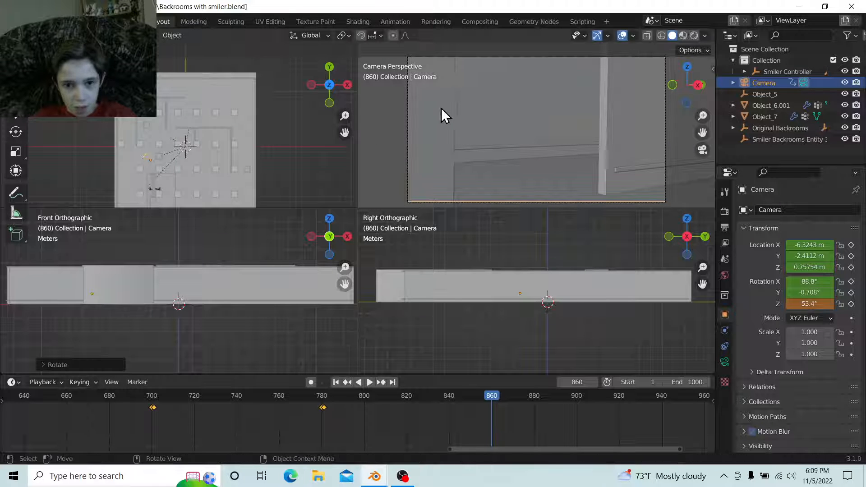
{"action": "key", "text": "i"}
{"action": "left_click", "coordinate": [465, 129]}
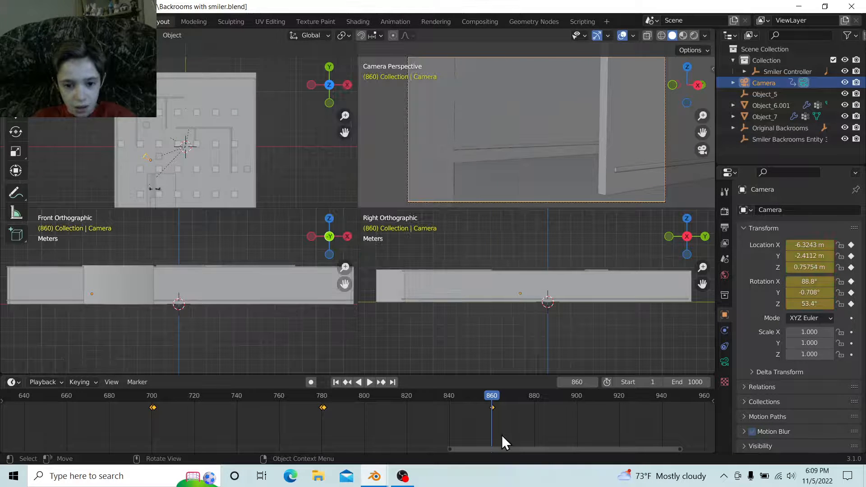
Go back to the camera keyframe at frame 701 and play the animation until just past frame 860.
{"action": "left_click", "coordinate": [346, 383]}
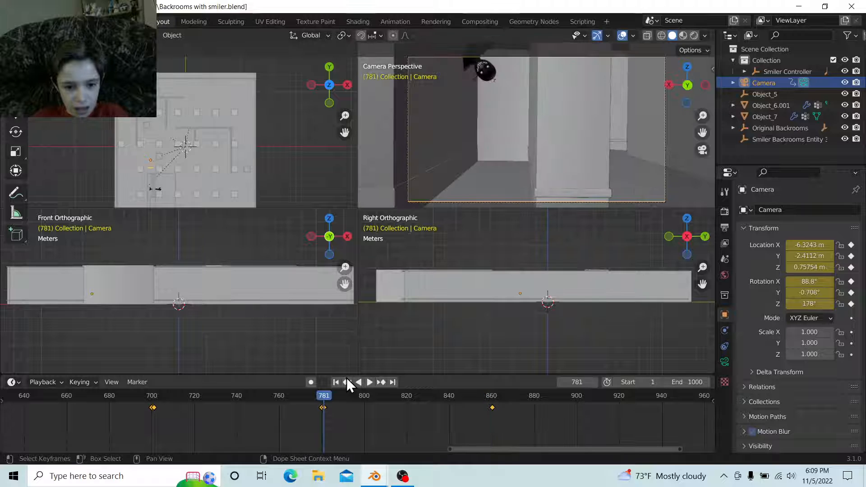
{"action": "left_click", "coordinate": [351, 379]}
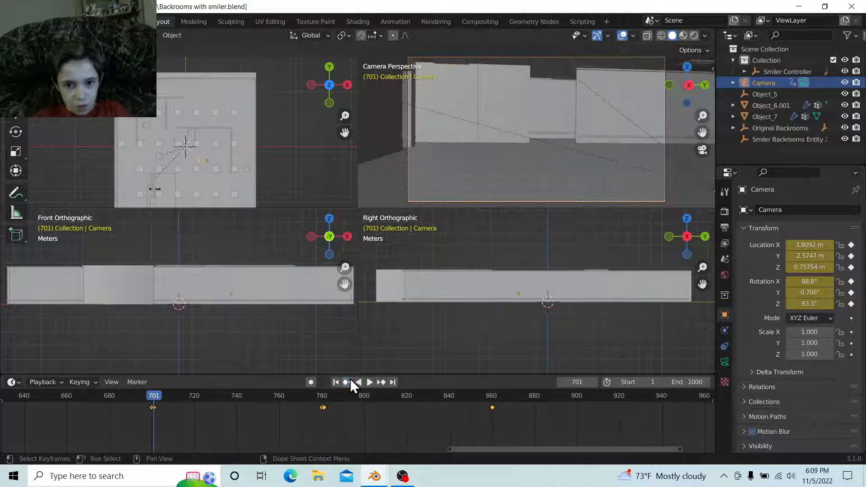
{"action": "key", "text": "space"}
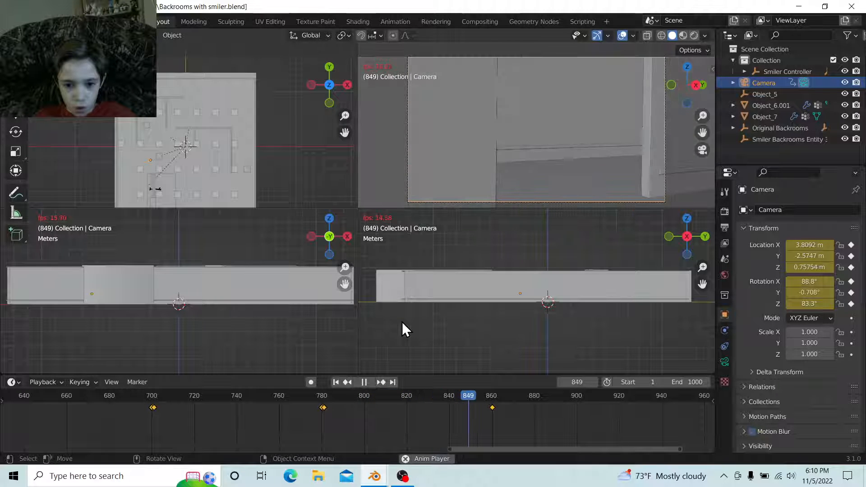
{"action": "key", "text": "space"}
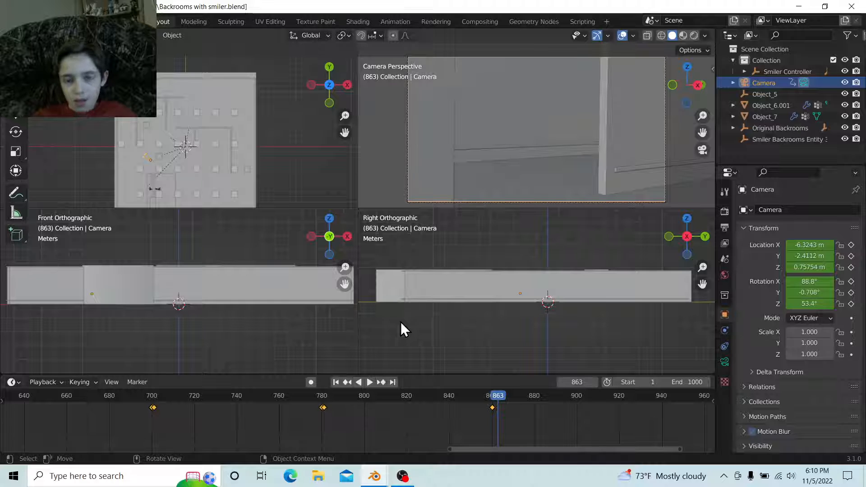